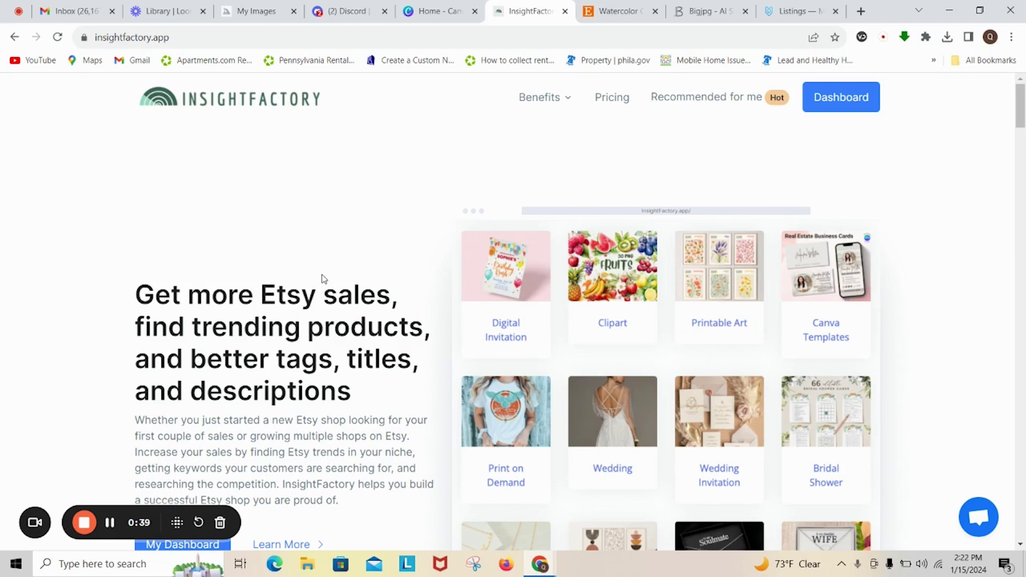
# - Search Etsy trending keywords for 'black girl clipart' from the dashboard
pyautogui.click(841, 106)
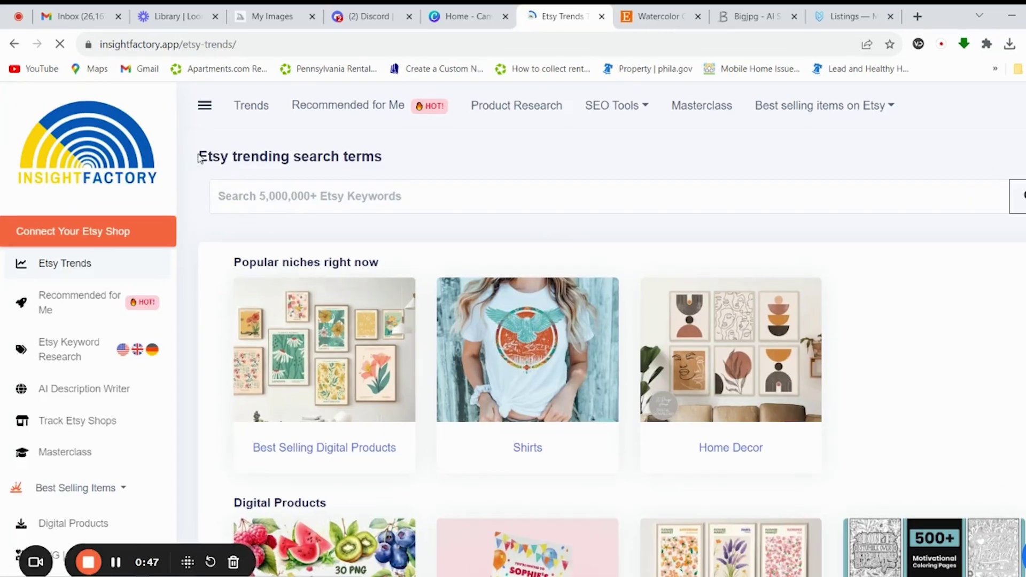
pyautogui.moveTo(187, 153); pyautogui.dragTo(375, 156)
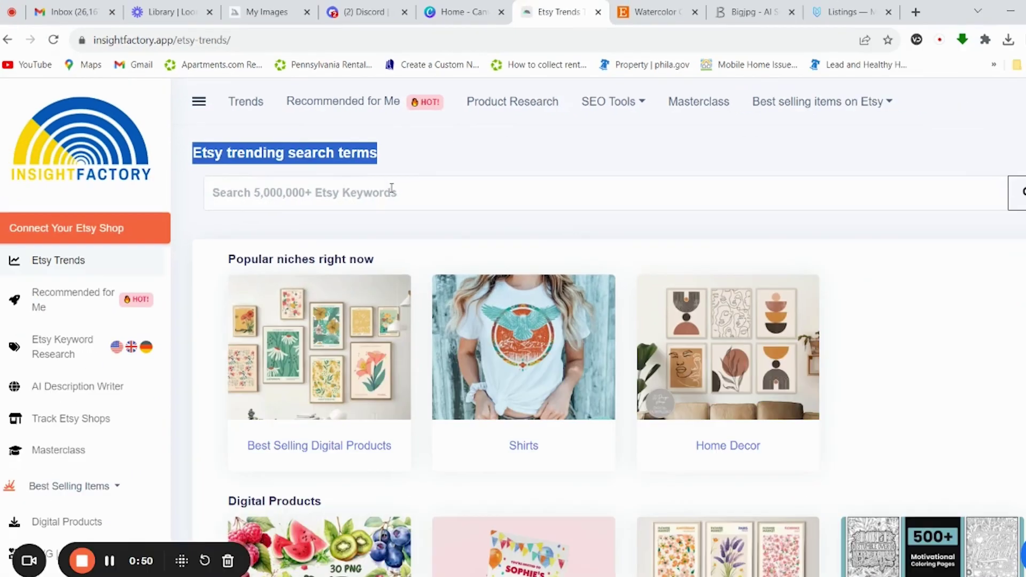
pyautogui.click(509, 266)
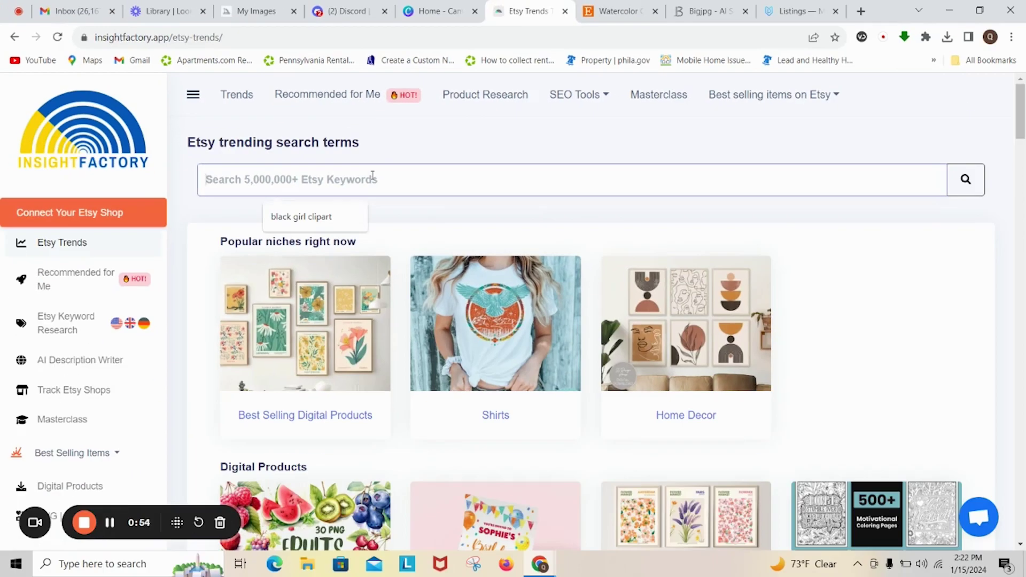
pyautogui.click(293, 217)
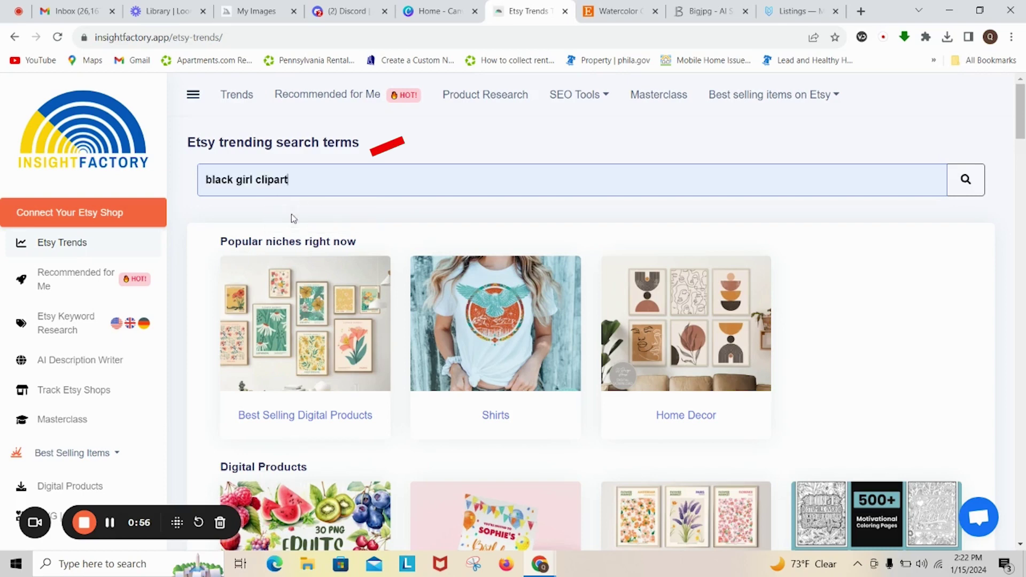
pyautogui.click(965, 182)
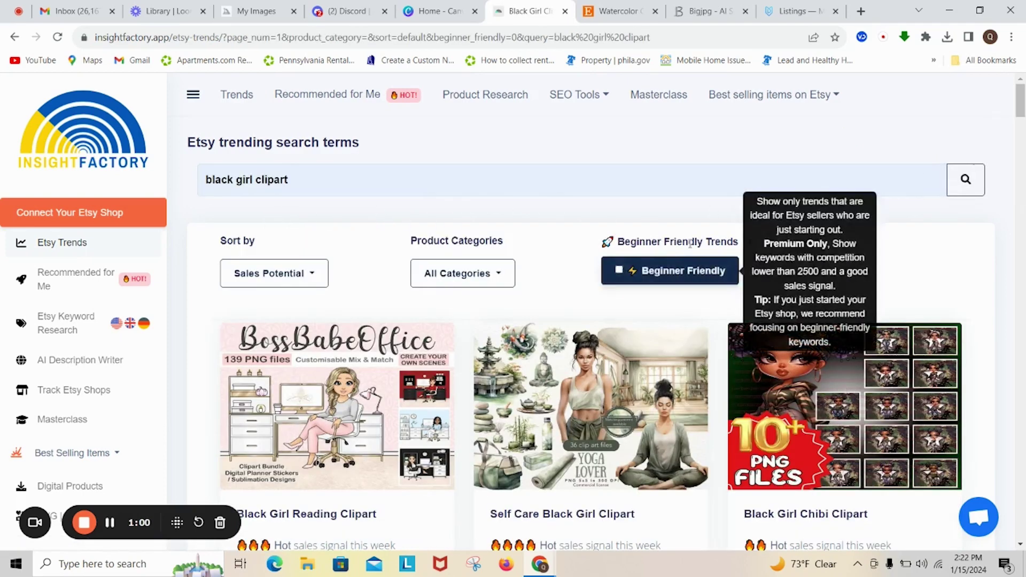
pyautogui.scroll(-3, 552, 325)
pyautogui.scroll(-4, 552, 325)
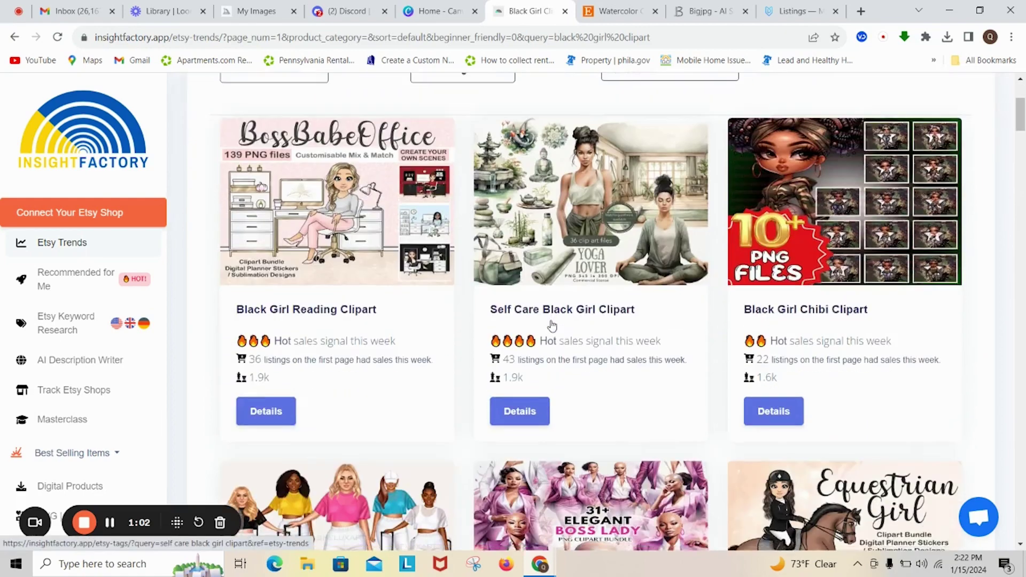
pyautogui.scroll(4, 552, 325)
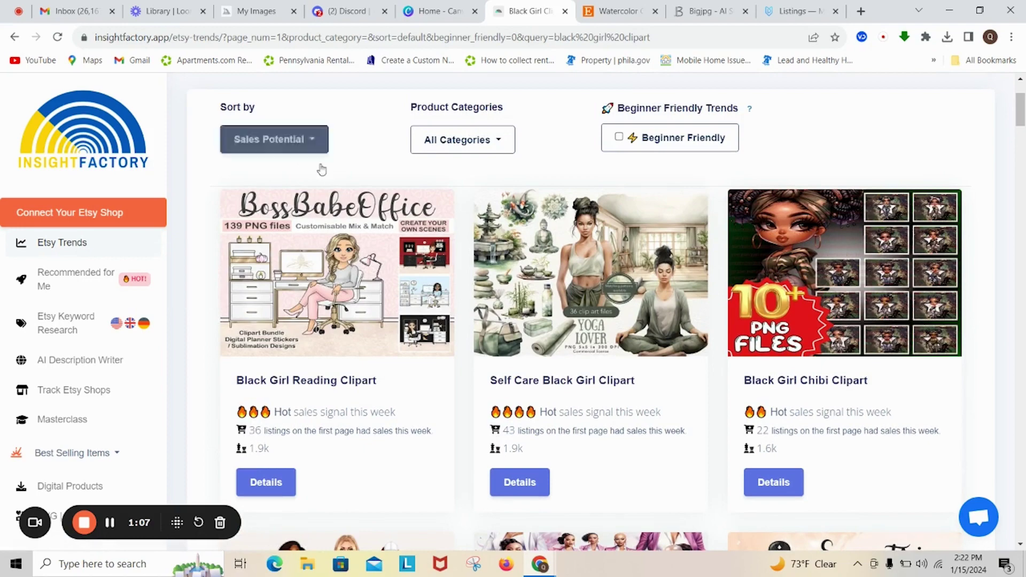
pyautogui.scroll(2, 336, 196)
# - Sort the results by Competition and browse the keyword cards
pyautogui.click(282, 207)
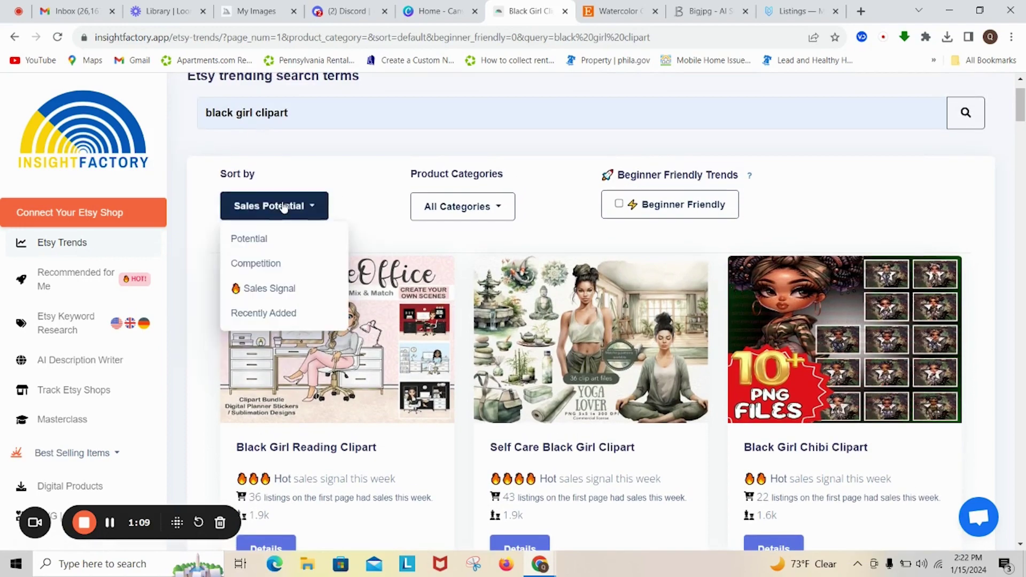
pyautogui.click(279, 264)
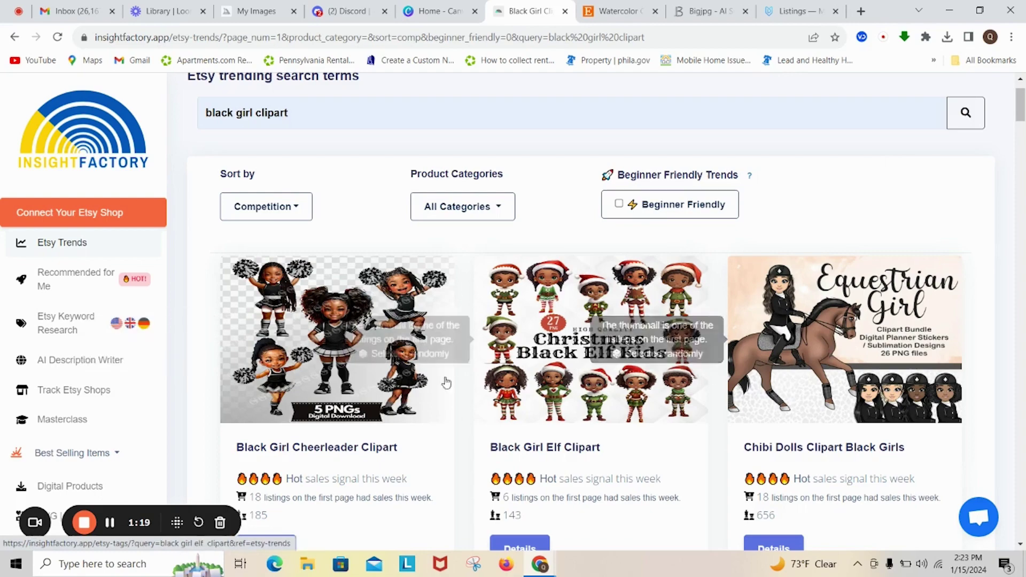
pyautogui.scroll(-1, 662, 436)
pyautogui.scroll(-2, 663, 436)
pyautogui.scroll(-4, 694, 422)
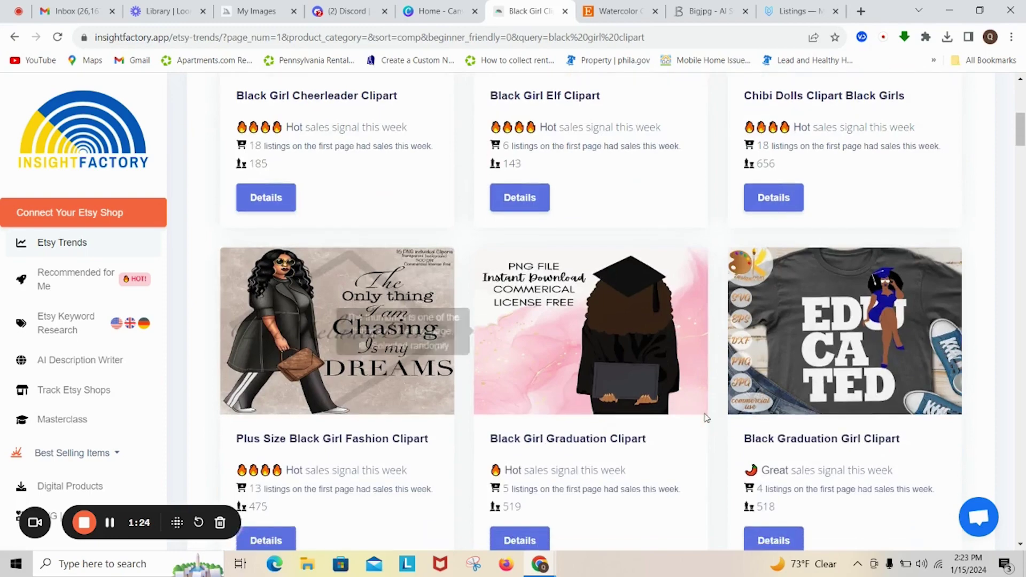
pyautogui.scroll(-6, 706, 418)
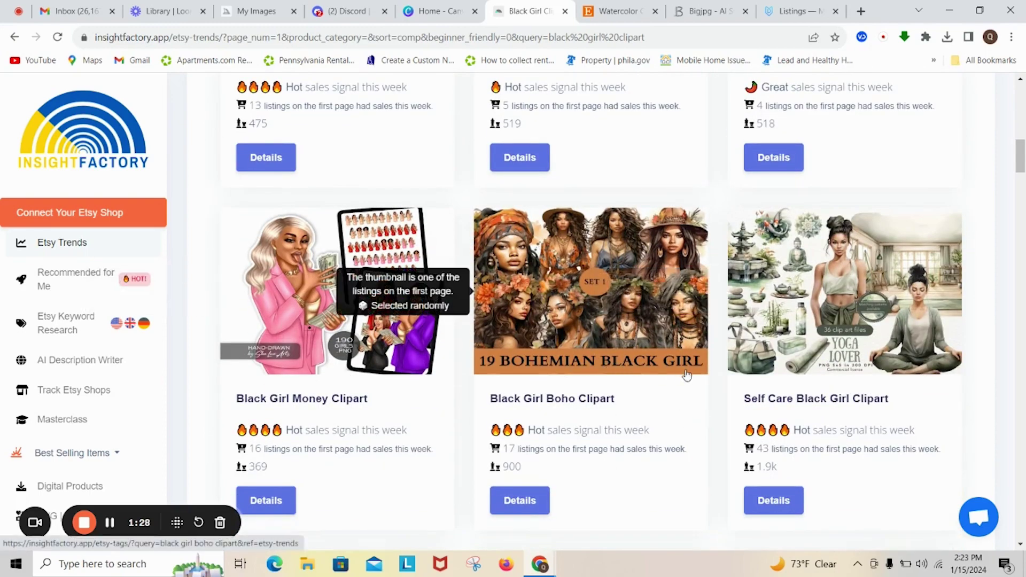
pyautogui.scroll(-5, 743, 418)
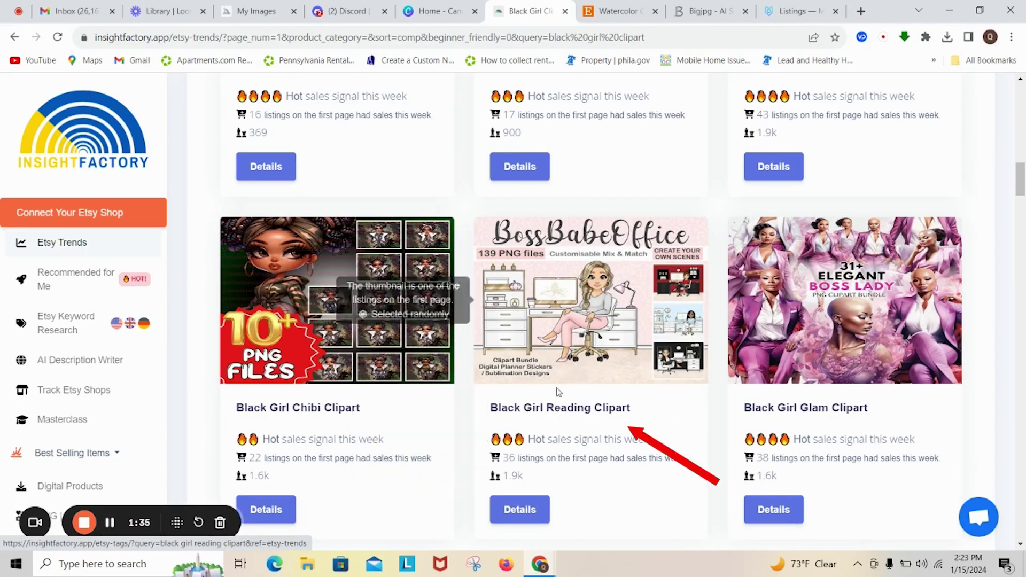
# - Open the Black Girl Reading Clipart keyword stats and review its listings table
pyautogui.click(552, 409)
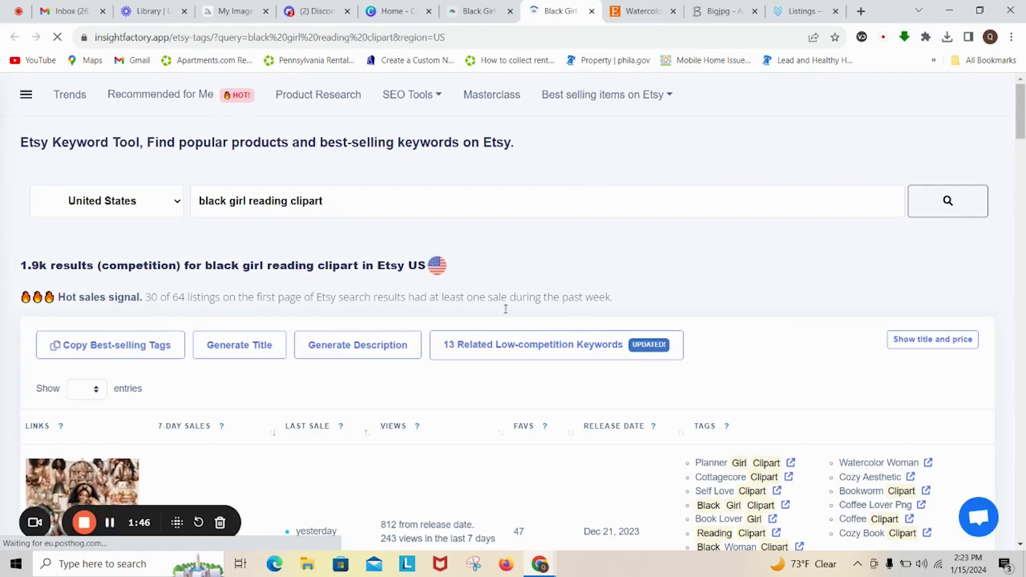
pyautogui.scroll(-5, 384, 387)
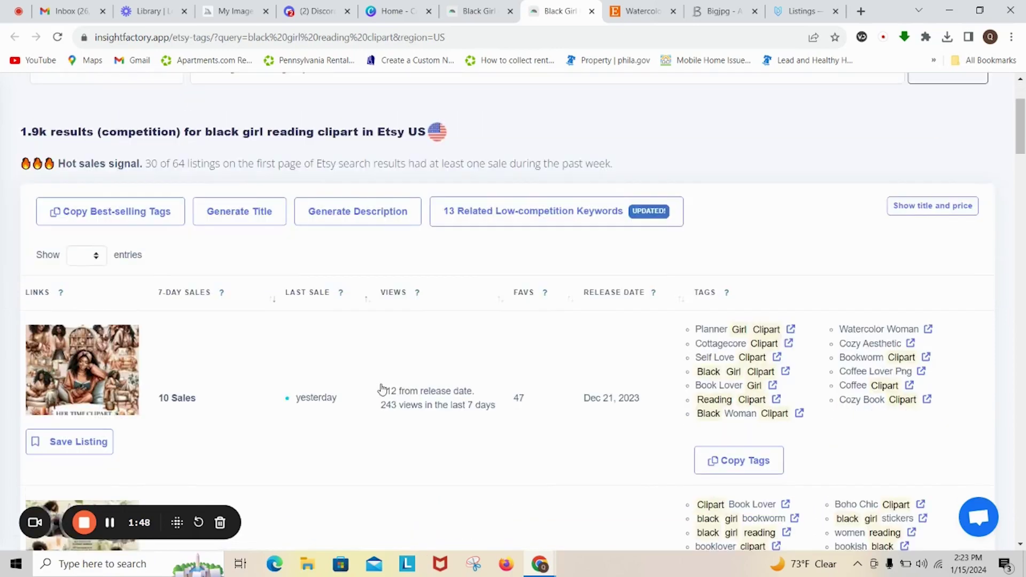
pyautogui.scroll(-1, 383, 388)
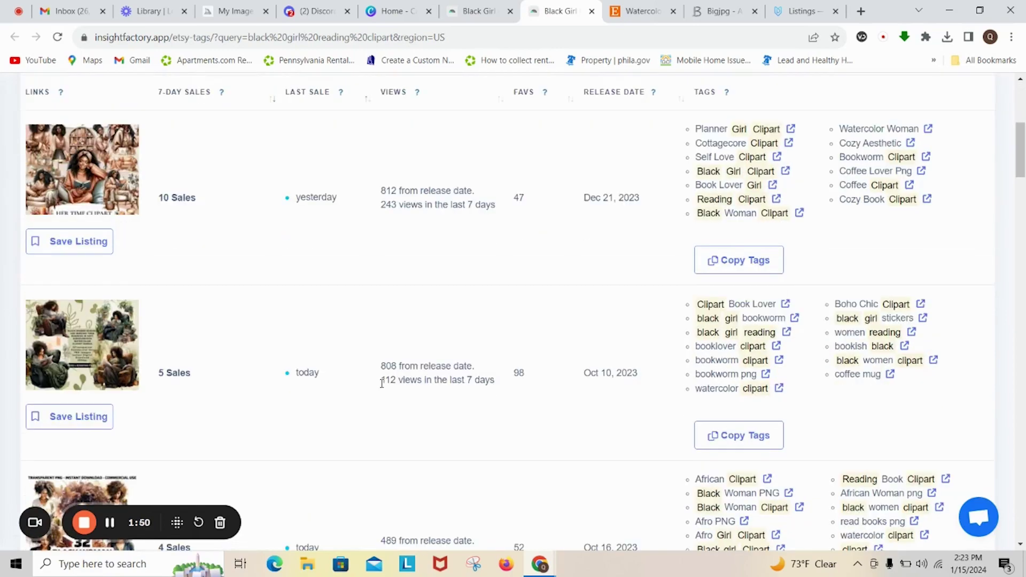
pyautogui.scroll(-3, 238, 393)
pyautogui.scroll(-1, 238, 394)
pyautogui.scroll(-10, 228, 399)
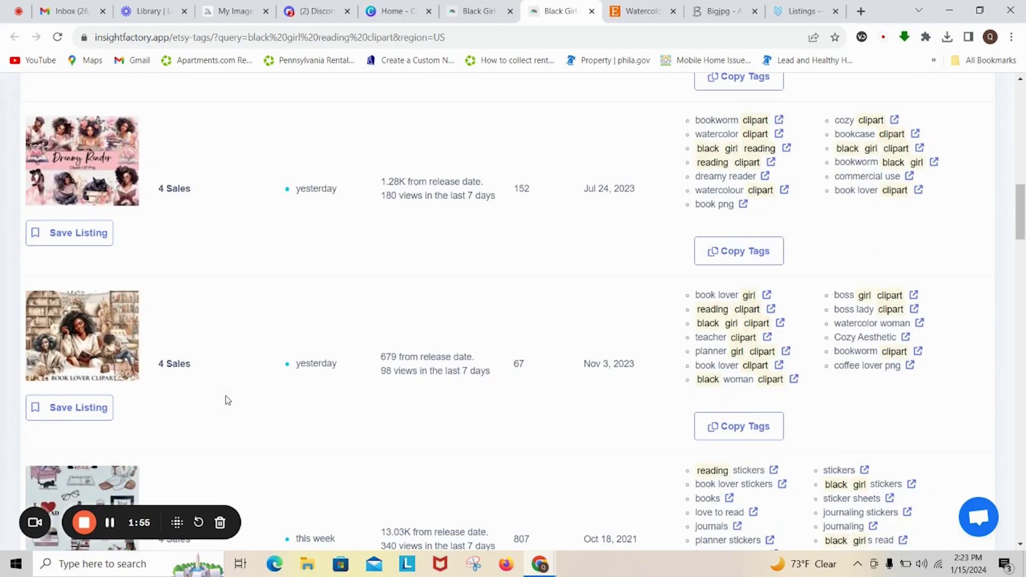
pyautogui.scroll(-2, 228, 399)
pyautogui.scroll(-2, 226, 400)
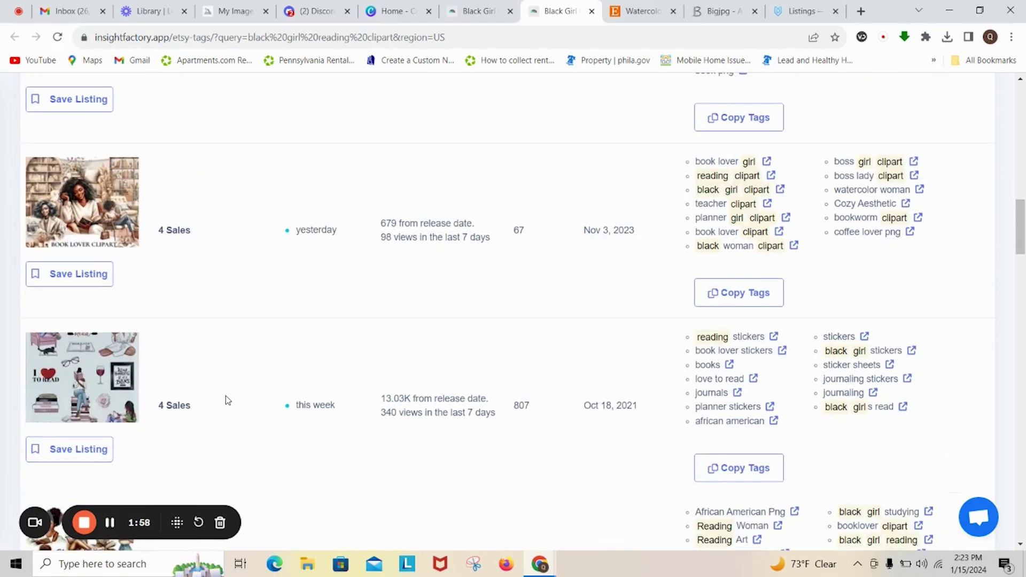
# - Open the top 10 Sales listing on Etsy
pyautogui.scroll(4, 226, 399)
pyautogui.scroll(15, 227, 399)
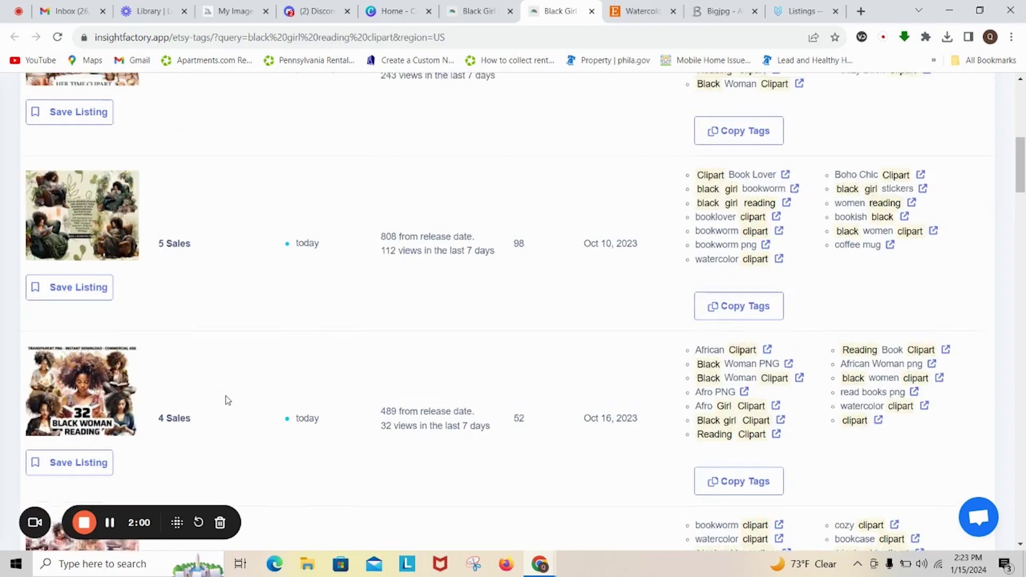
pyautogui.scroll(4, 160, 297)
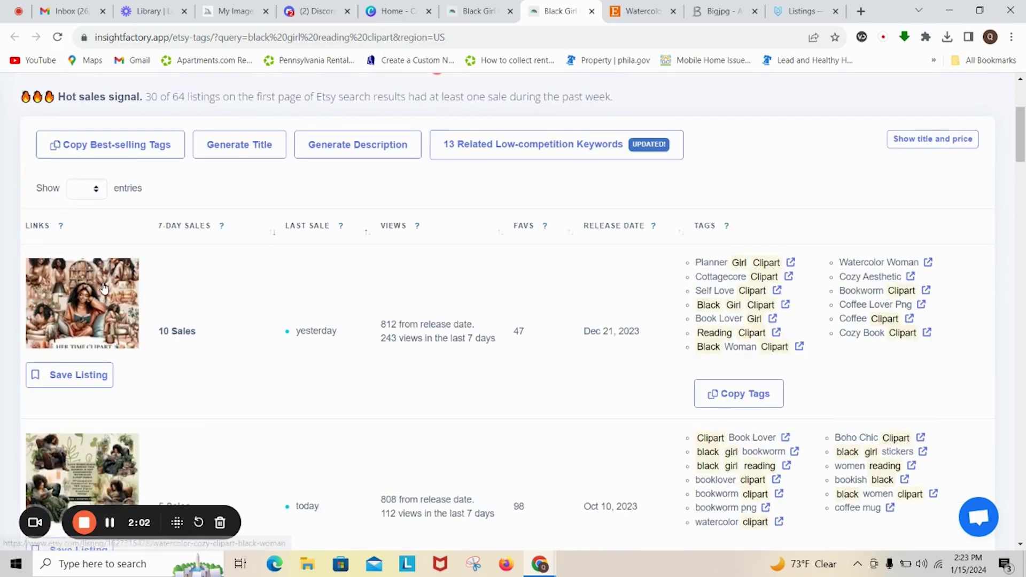
pyautogui.click(105, 287)
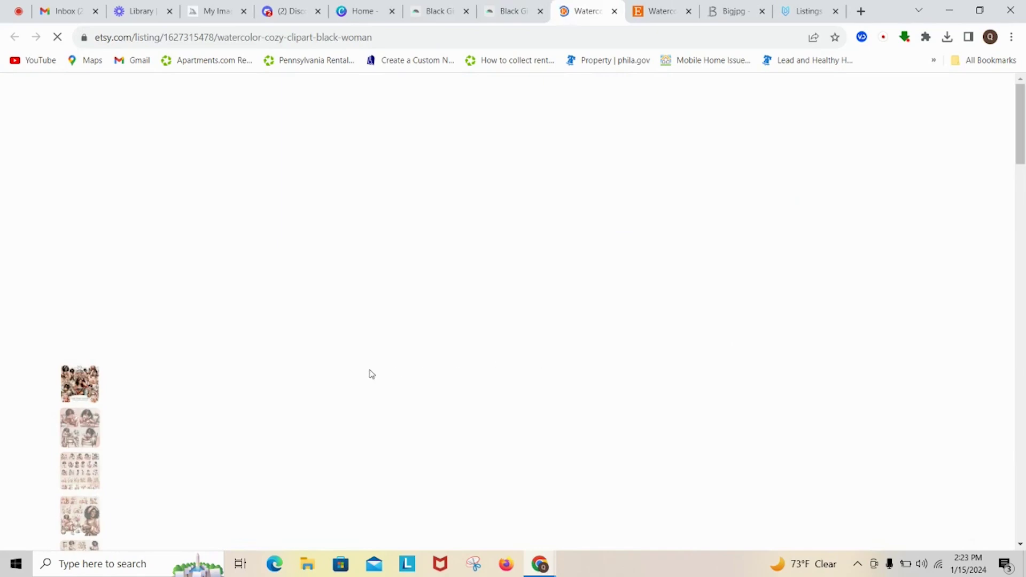
# - Review the Watercolor Cozy Clipart listing and highlight its title keywords
pyautogui.scroll(-3, 374, 375)
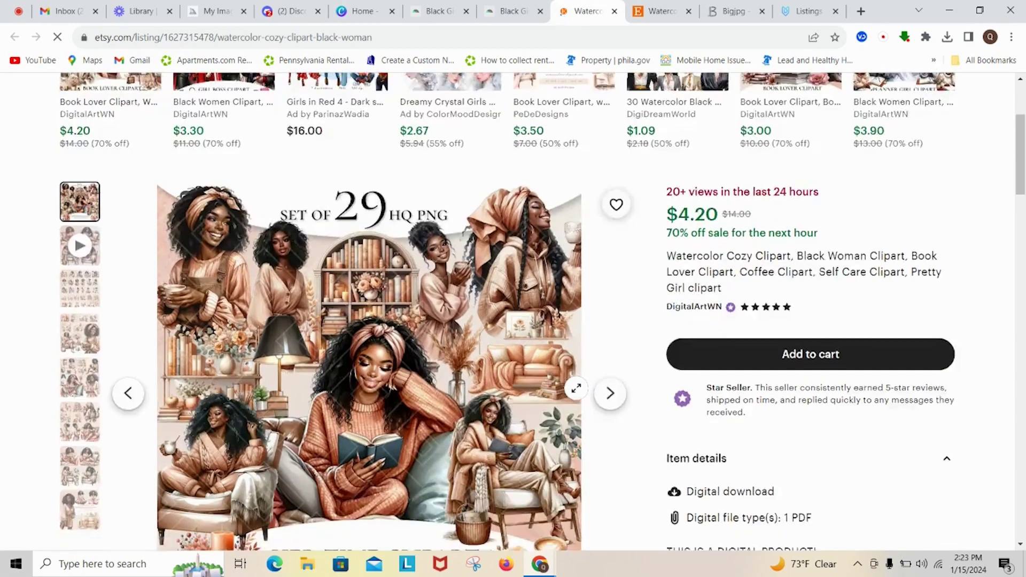
pyautogui.scroll(-2, 374, 374)
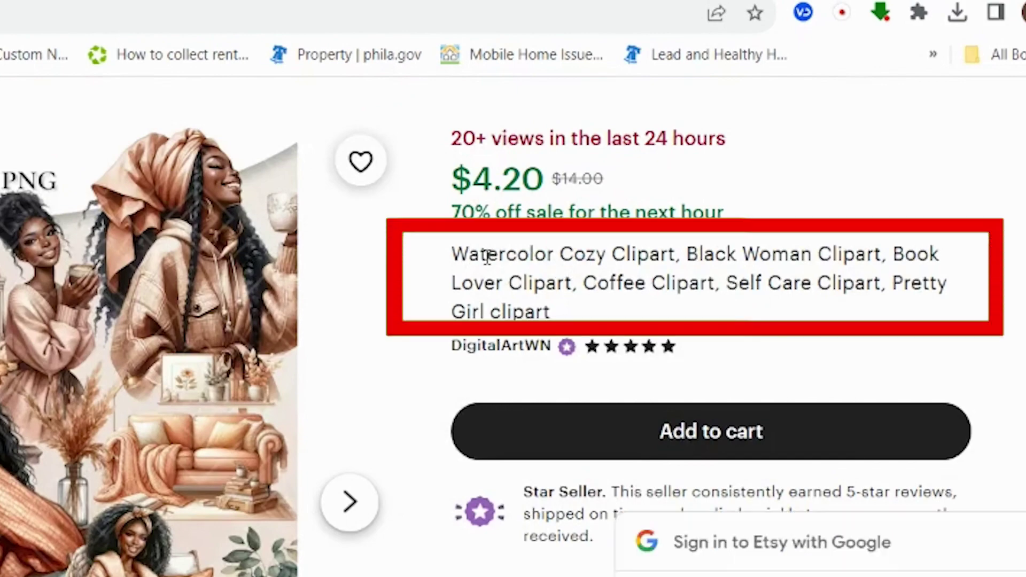
pyautogui.moveTo(468, 255); pyautogui.dragTo(808, 283)
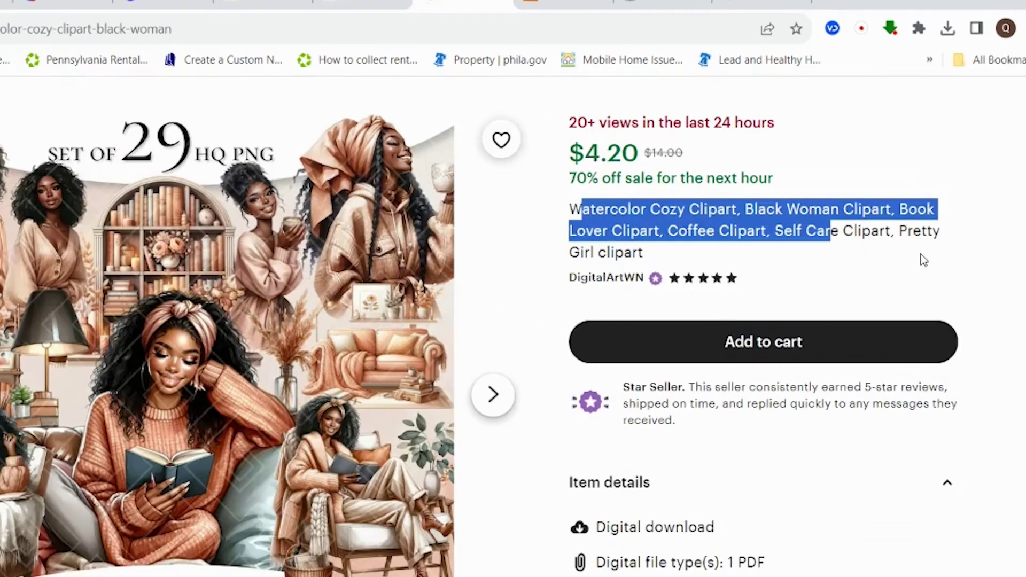
pyautogui.click(922, 320)
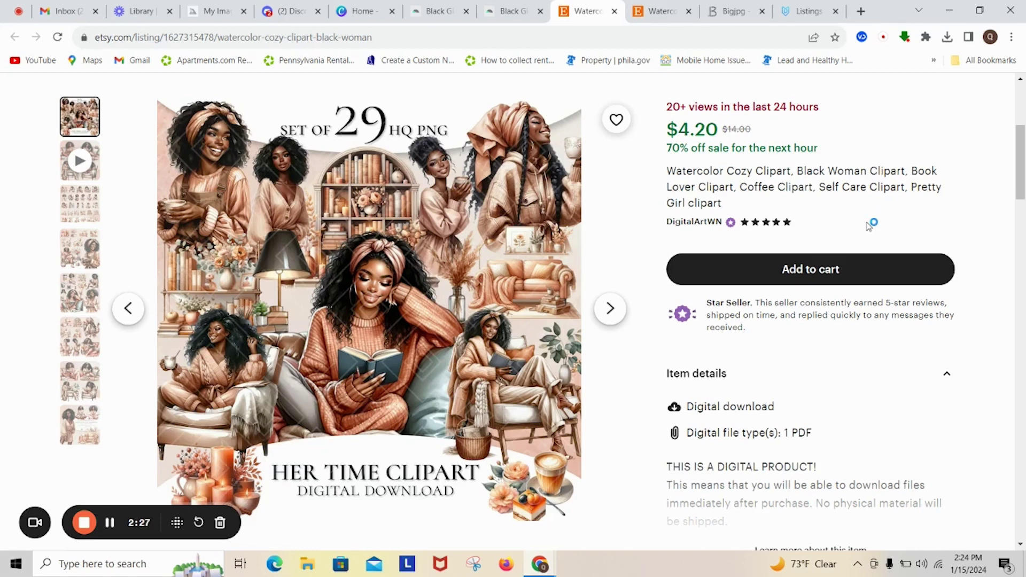
# - Return to the reading clipart keyword results and open the Book Lover Clipart listing
pyautogui.click(443, 16)
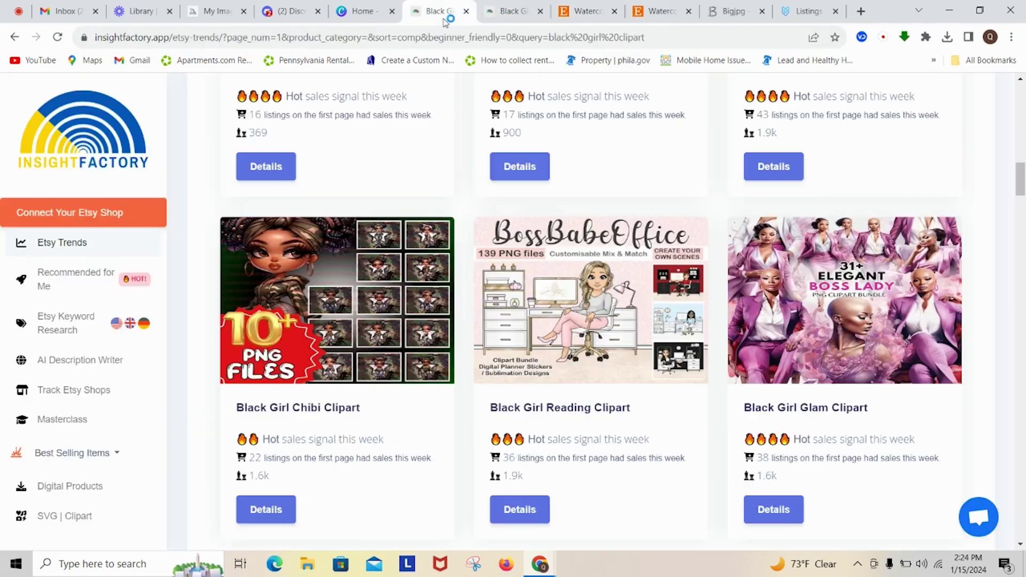
pyautogui.hotkey('ctrl', 'Tab')
pyautogui.scroll(-7, 202, 324)
pyautogui.scroll(-6, 201, 328)
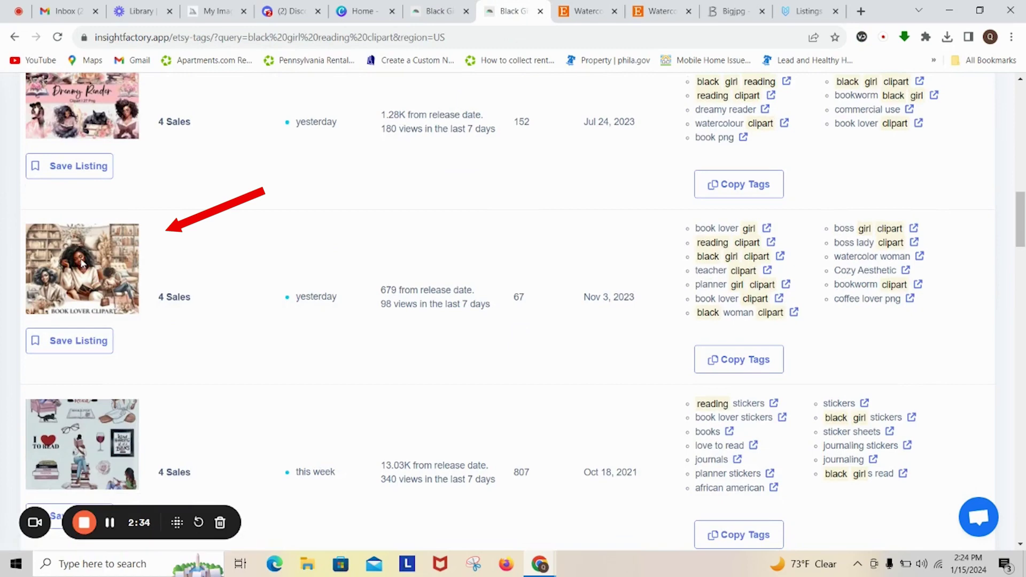
pyautogui.click(81, 263)
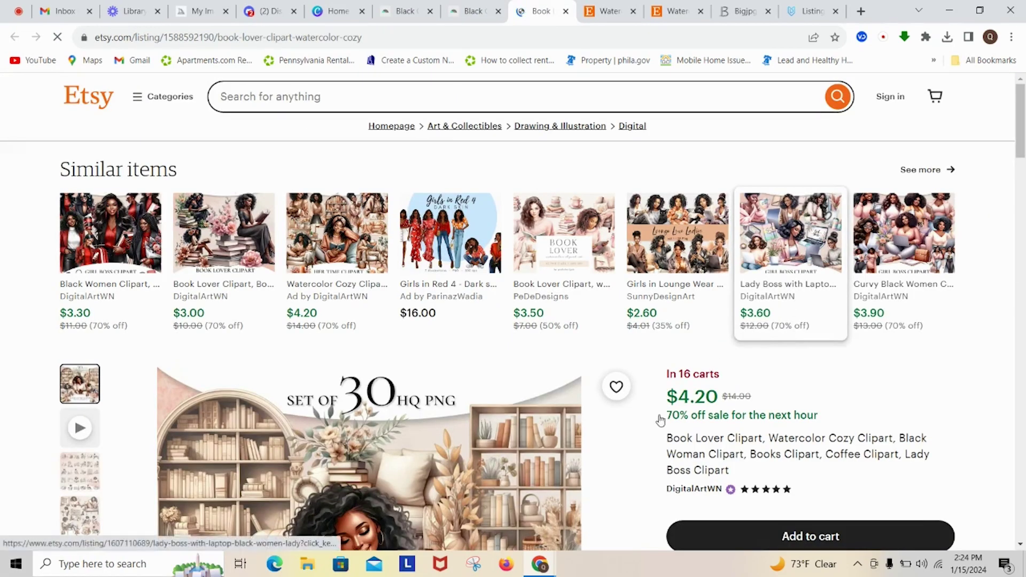
# - View the listing's preview images through to the Set of 30 HQ PNG cover, then return to Discord
pyautogui.scroll(-3, 609, 509)
pyautogui.scroll(-1, 320, 396)
pyautogui.click(80, 214)
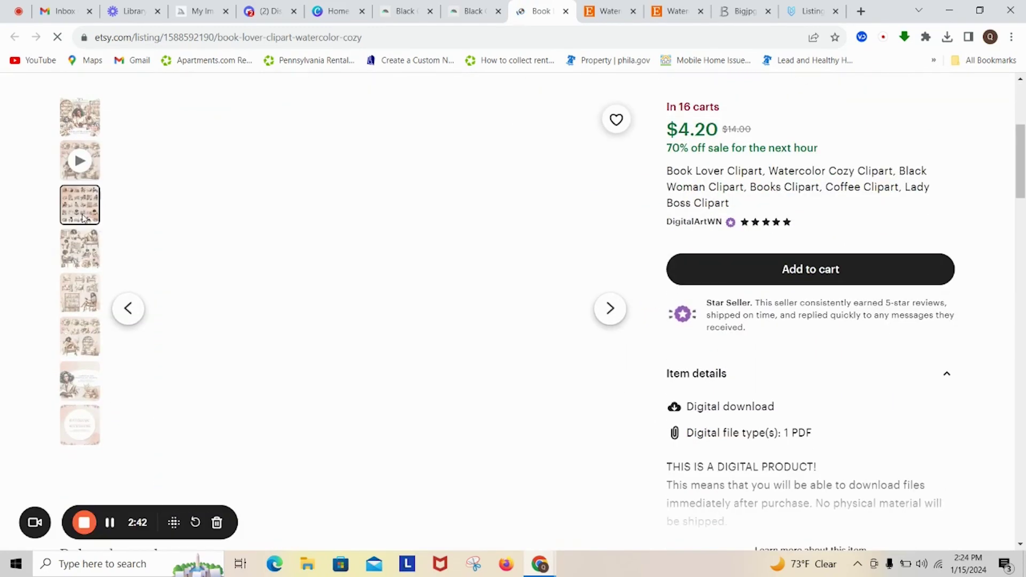
pyautogui.click(73, 261)
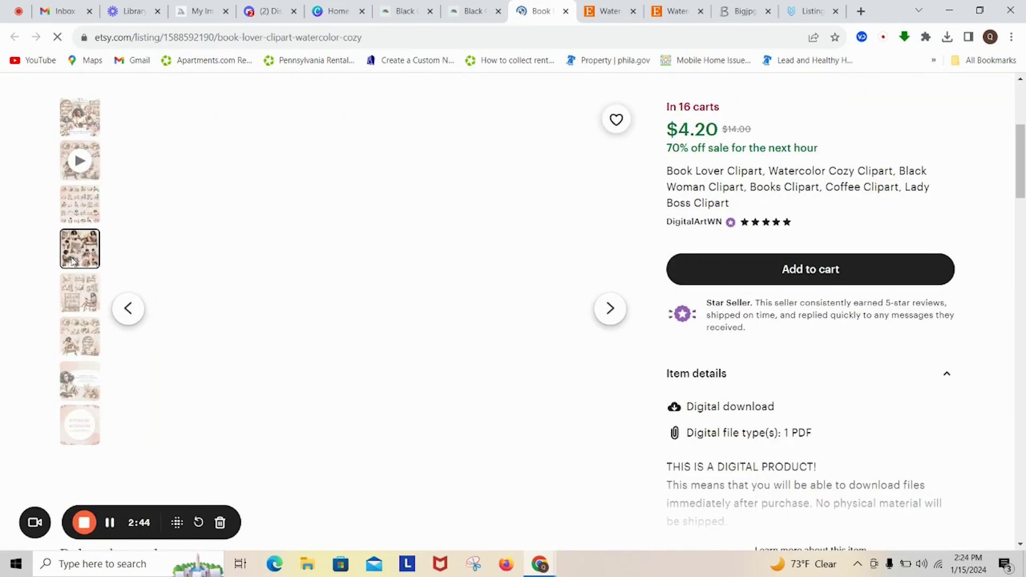
pyautogui.click(79, 300)
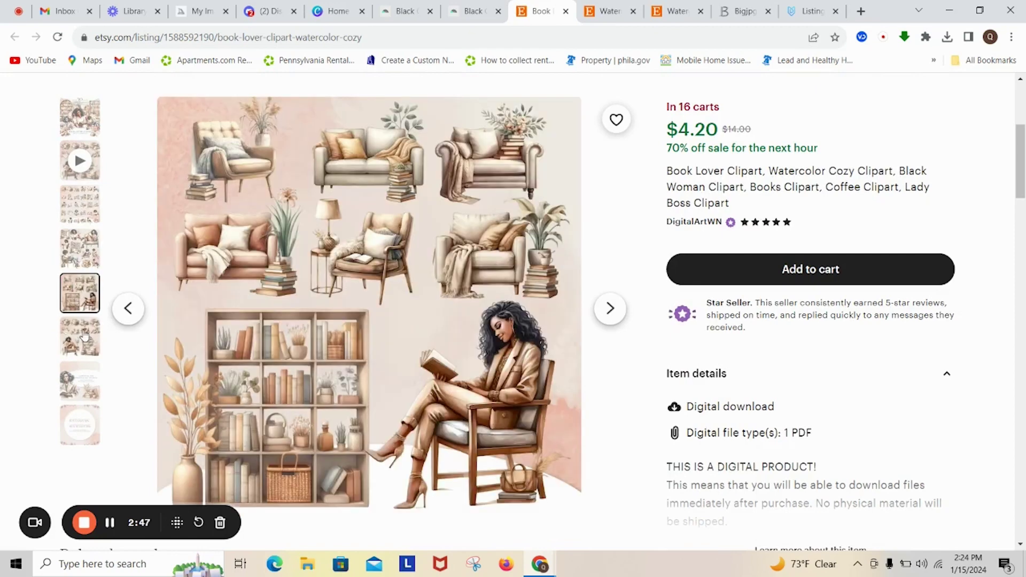
pyautogui.click(85, 341)
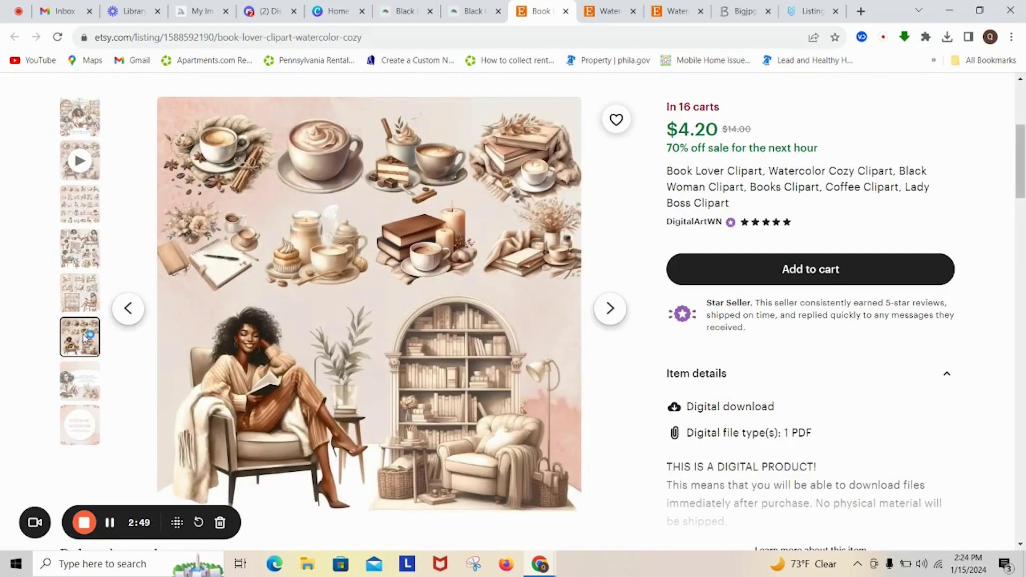
pyautogui.click(86, 376)
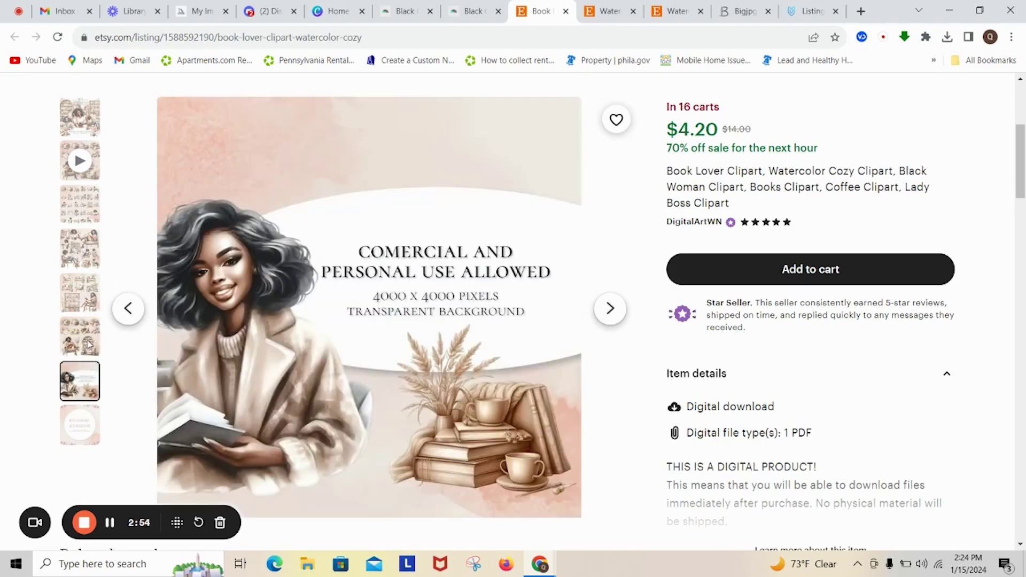
pyautogui.click(89, 344)
pyautogui.click(82, 214)
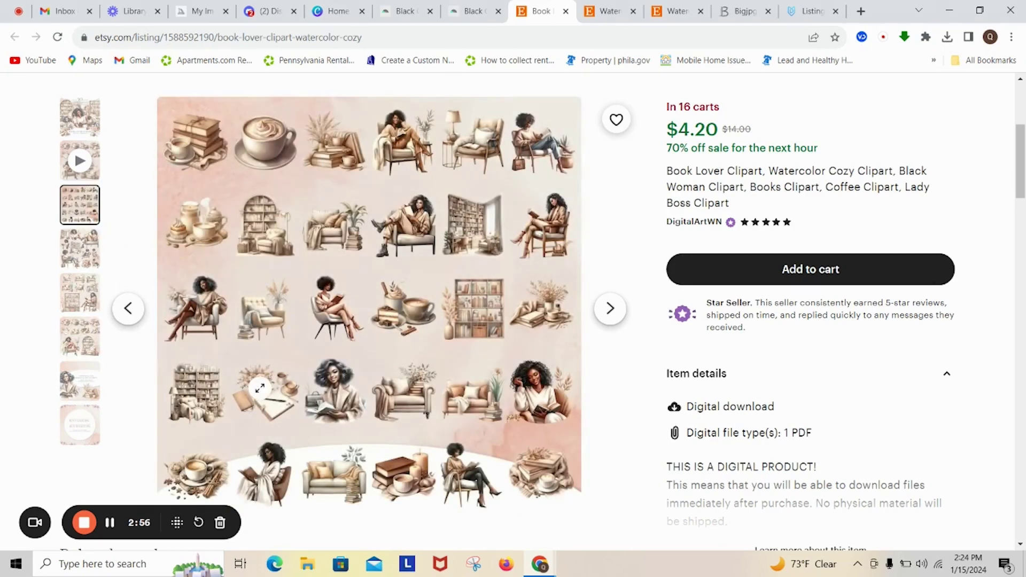
pyautogui.click(68, 131)
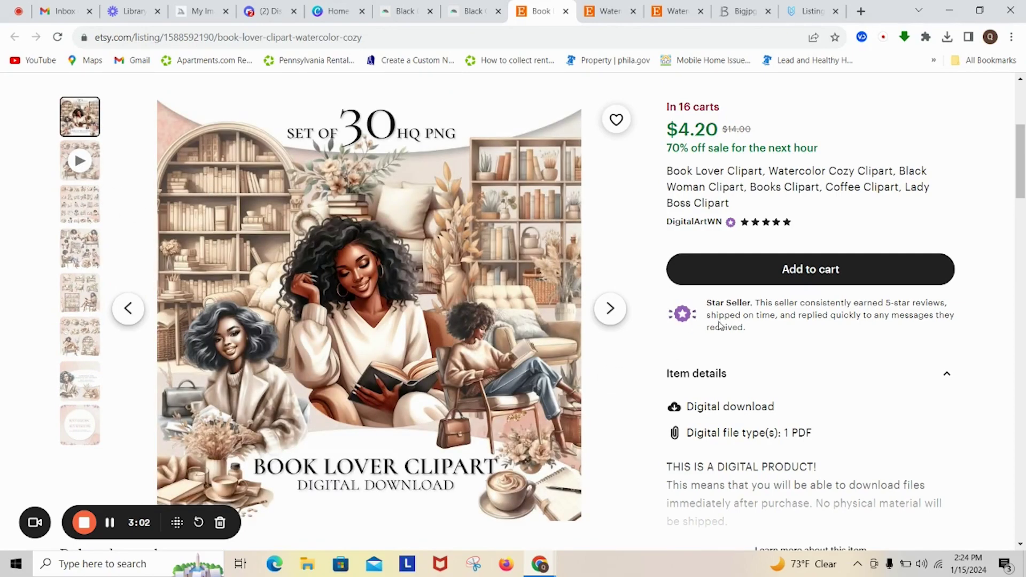
pyautogui.click(265, 11)
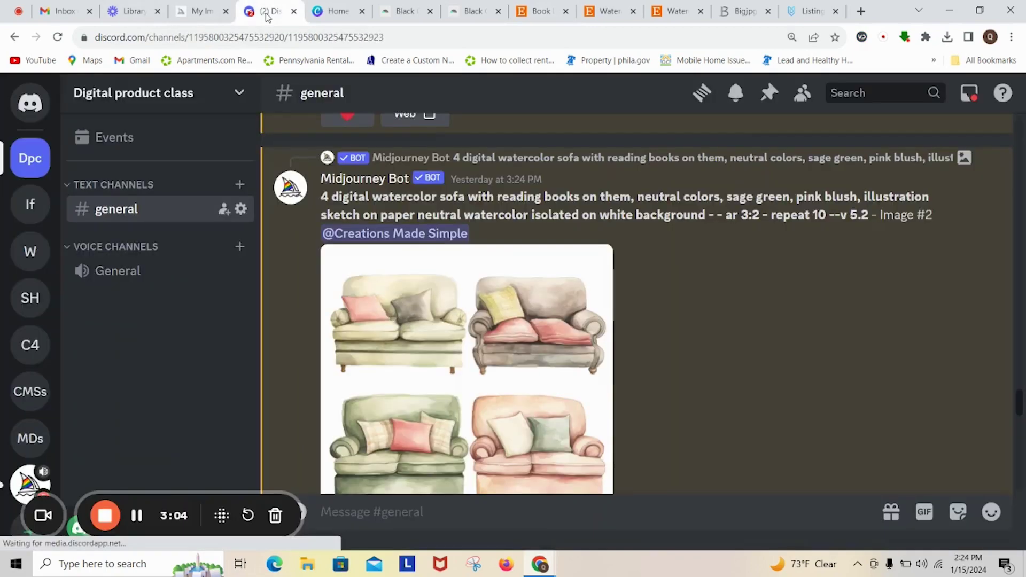
# - Scroll #general back to the '4 digital planner stickers reading books' Image #2 result
pyautogui.scroll(-10, 670, 316)
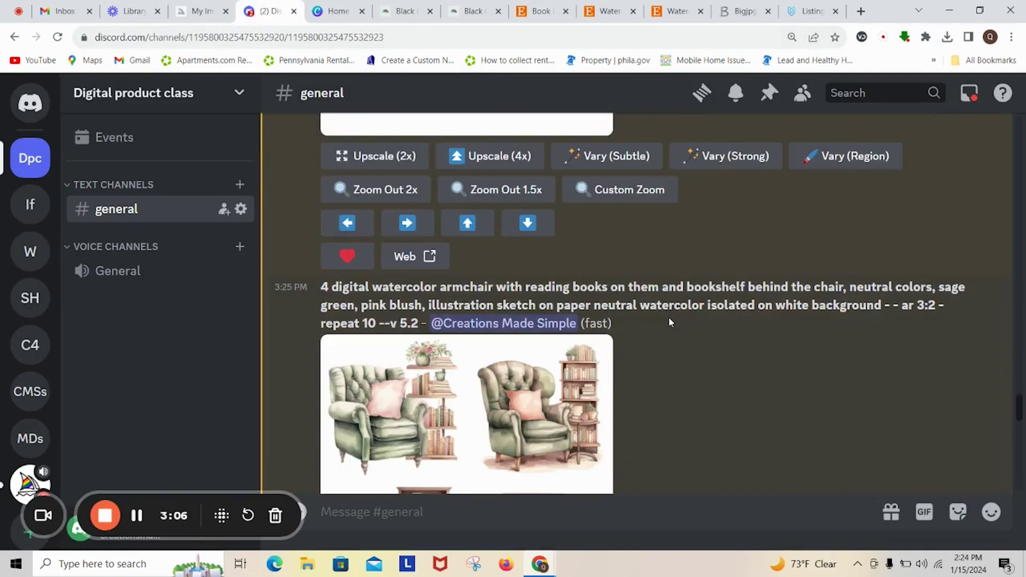
pyautogui.scroll(-10, 666, 326)
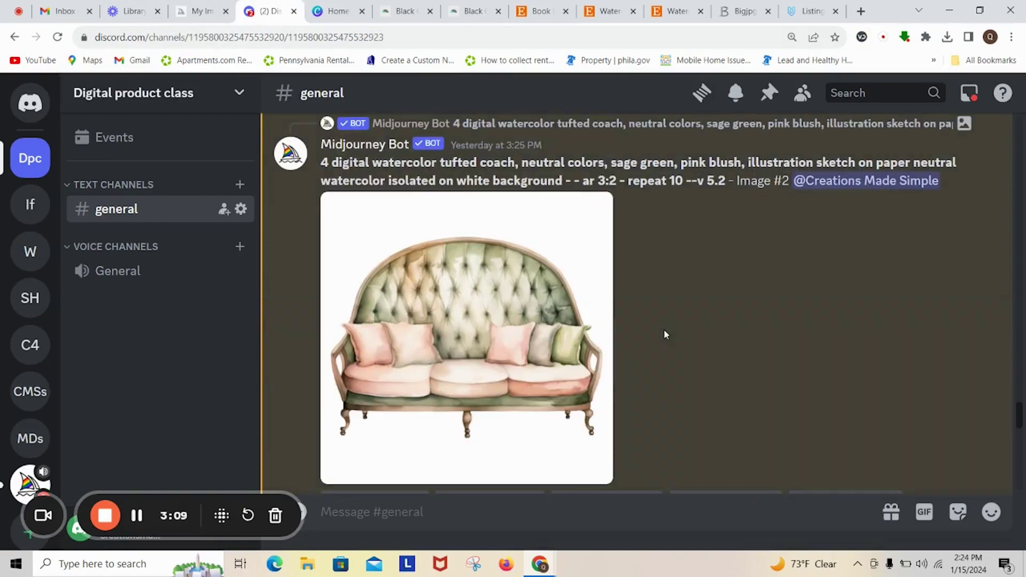
pyautogui.scroll(-8, 665, 334)
pyautogui.scroll(10, 666, 335)
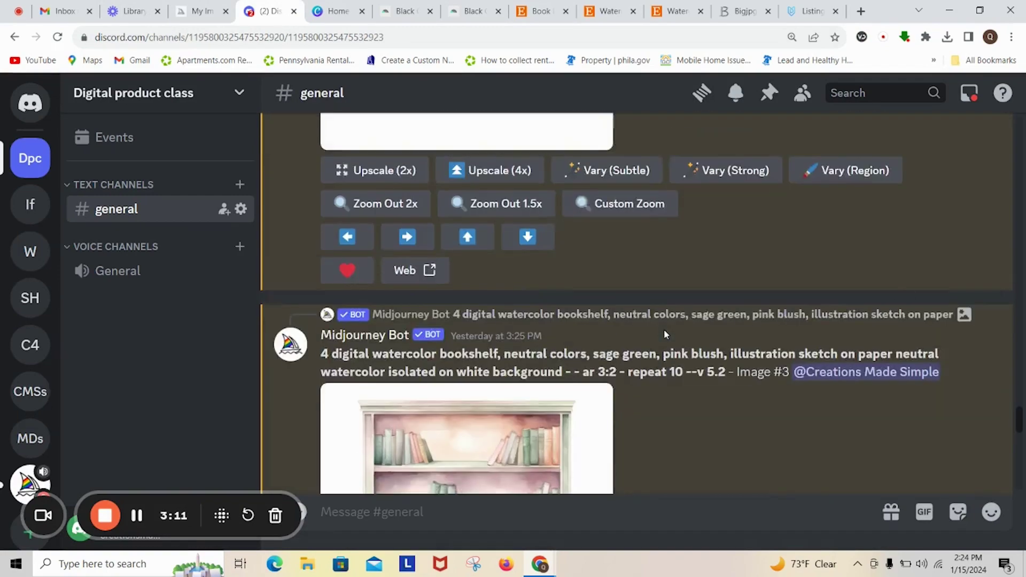
pyautogui.scroll(15, 663, 329)
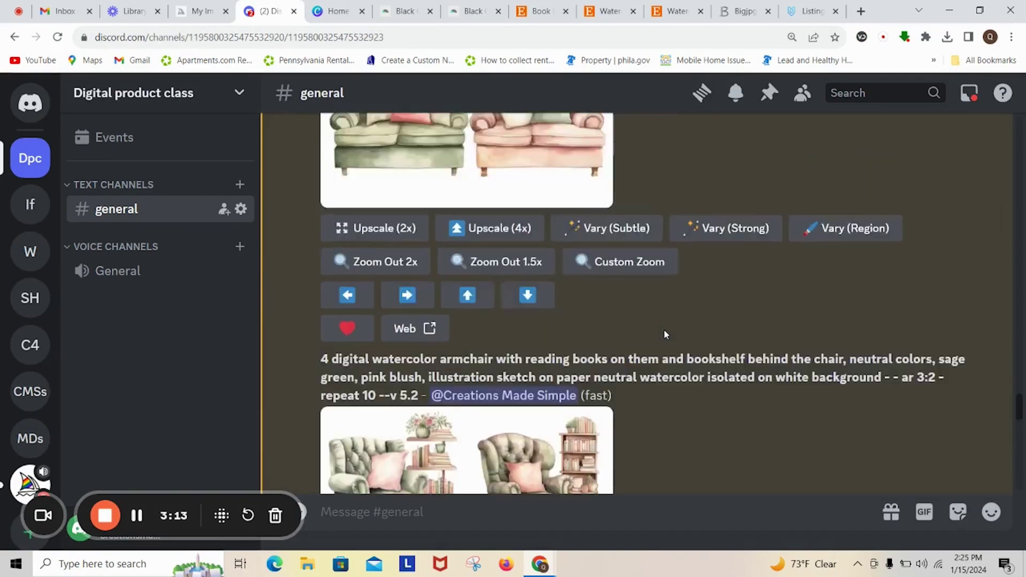
pyautogui.scroll(15, 664, 329)
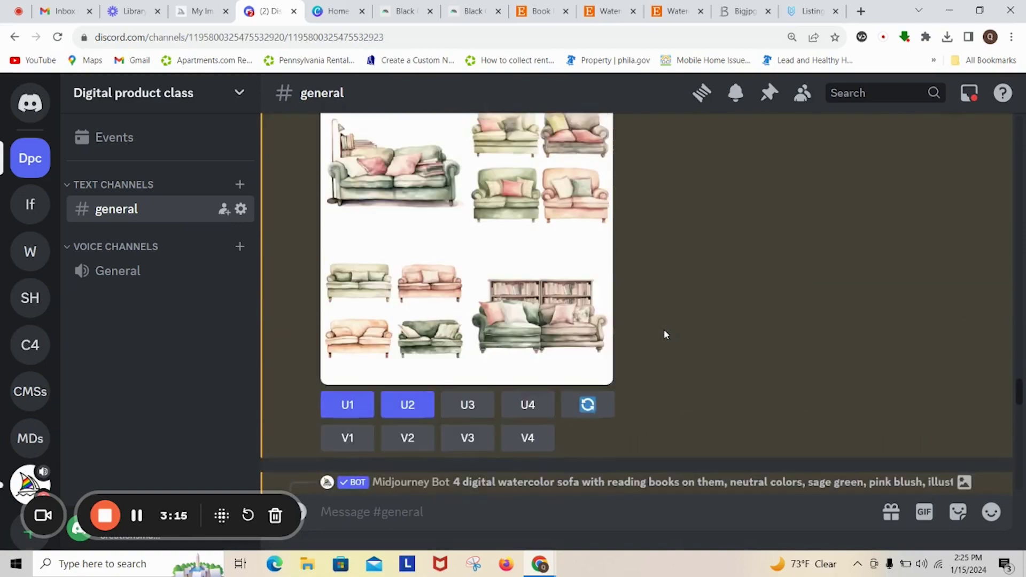
pyautogui.scroll(-15, 664, 330)
pyautogui.scroll(10, 663, 329)
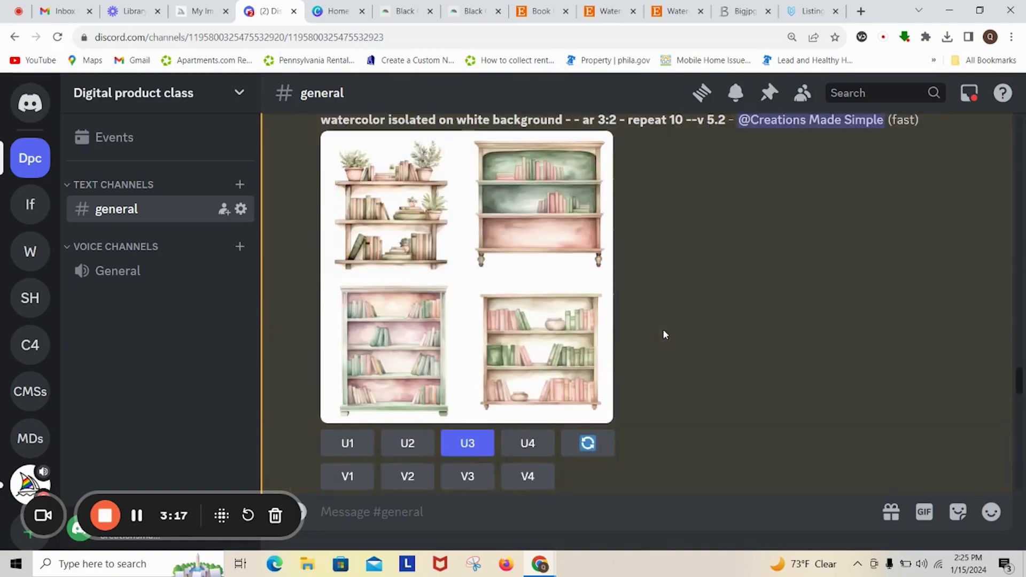
pyautogui.scroll(15, 663, 328)
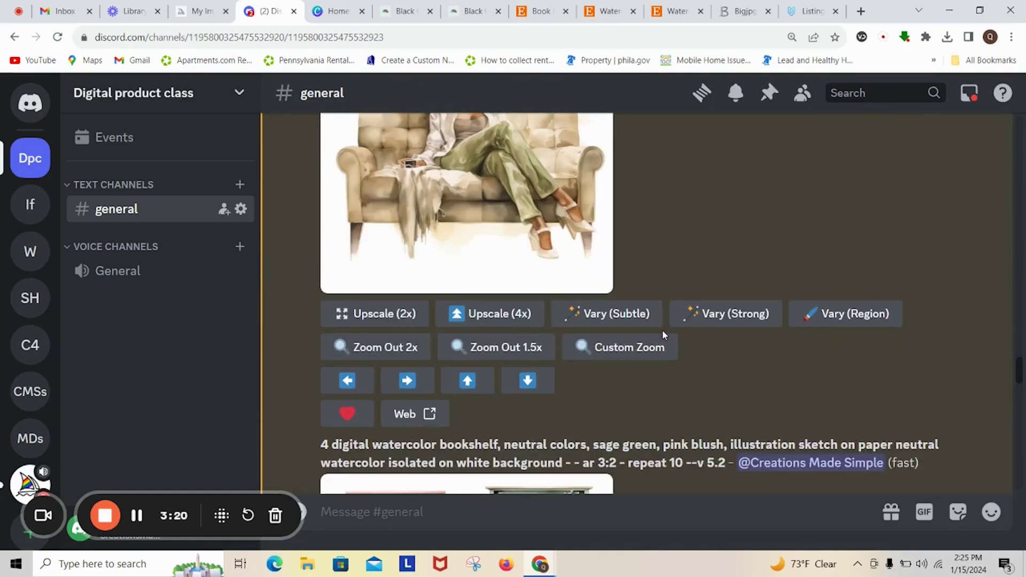
pyautogui.scroll(15, 662, 335)
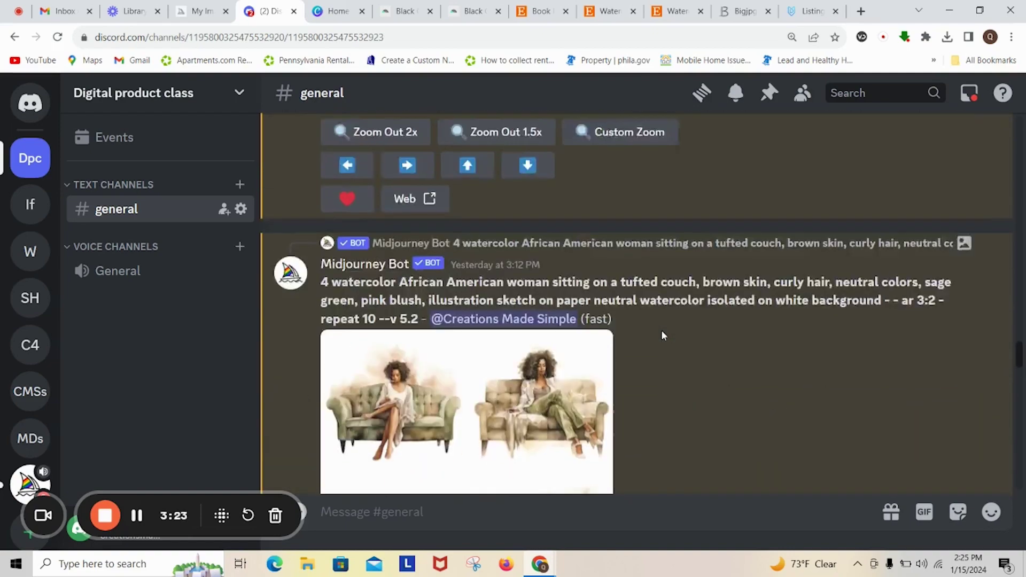
pyautogui.scroll(15, 662, 335)
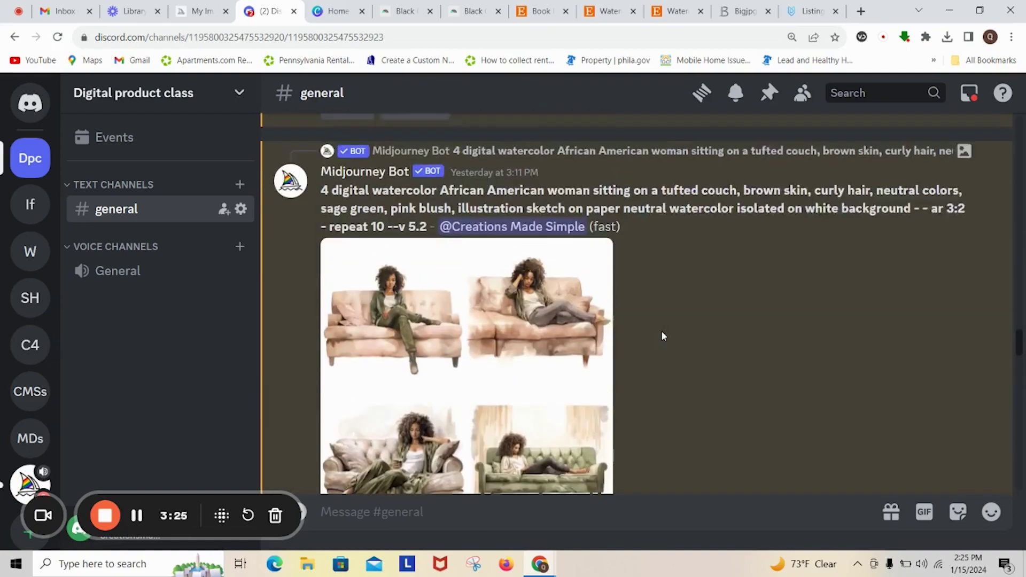
pyautogui.scroll(15, 662, 336)
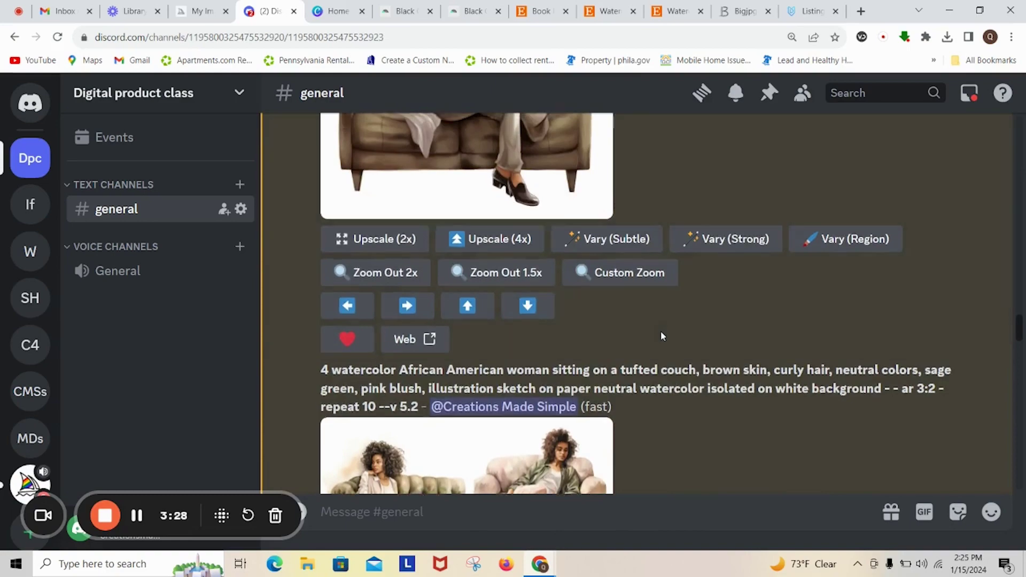
pyautogui.scroll(15, 661, 336)
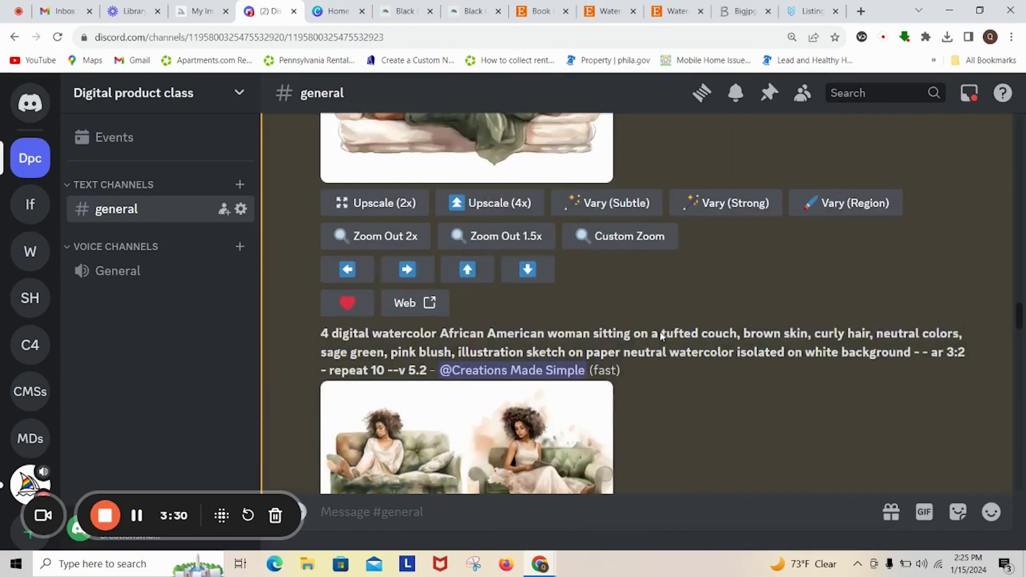
pyautogui.scroll(15, 661, 336)
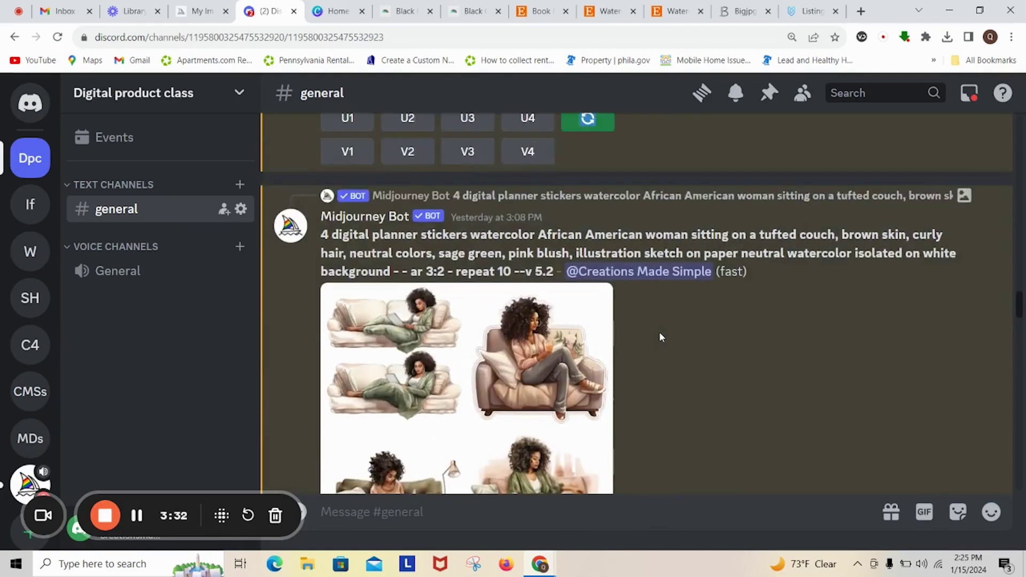
pyautogui.scroll(15, 661, 335)
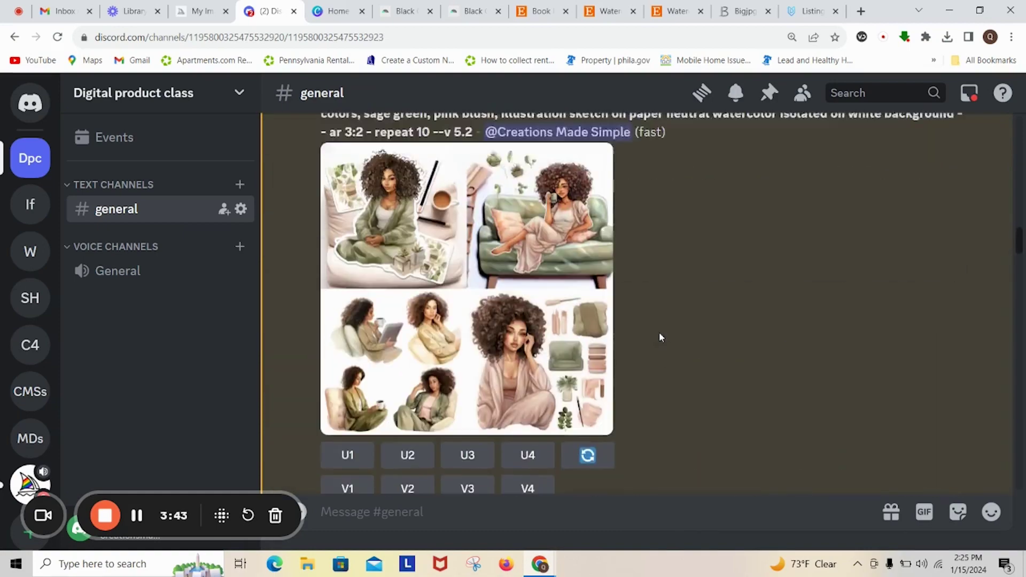
pyautogui.scroll(-15, 659, 332)
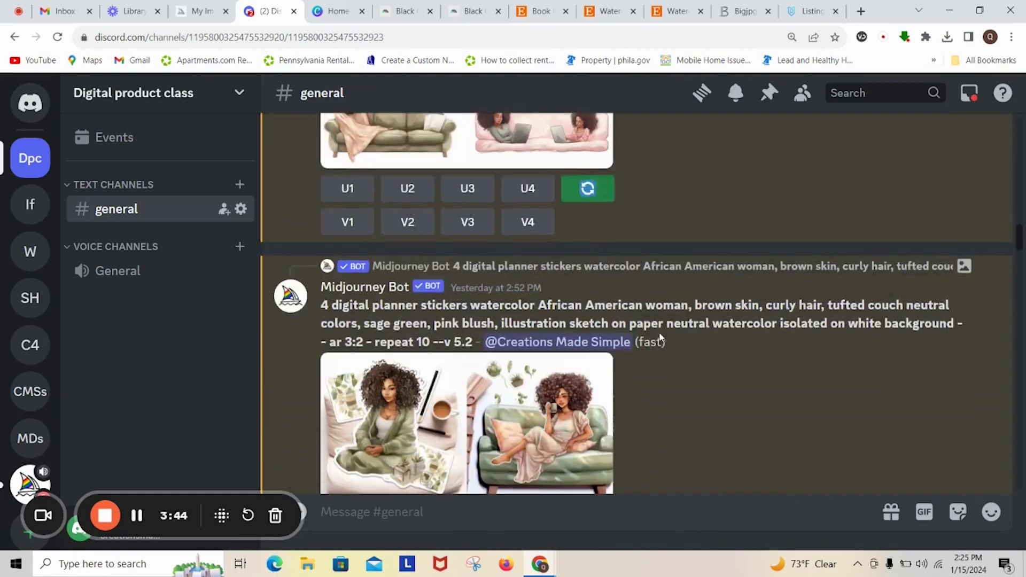
pyautogui.scroll(-20, 662, 338)
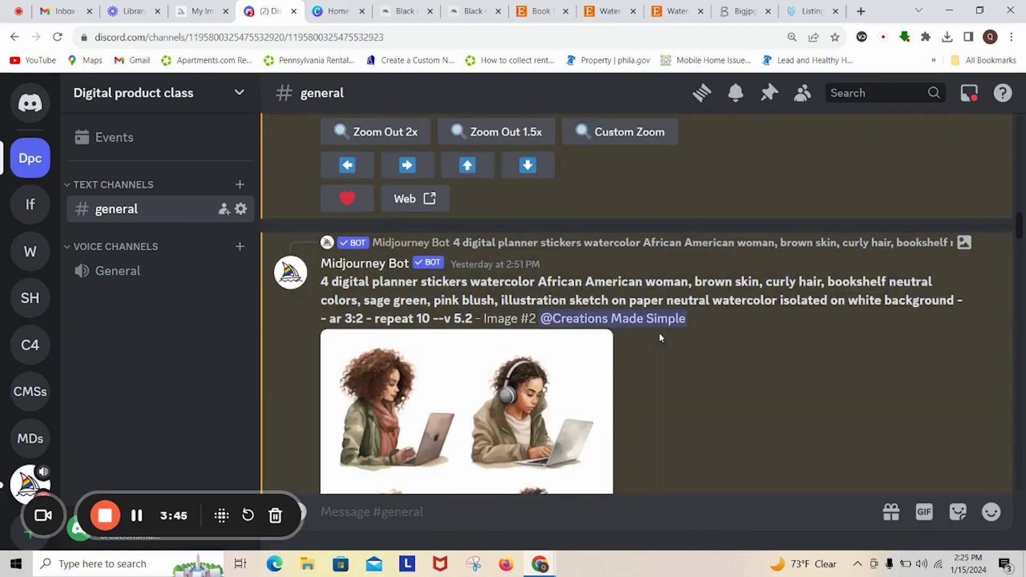
pyautogui.scroll(-20, 661, 338)
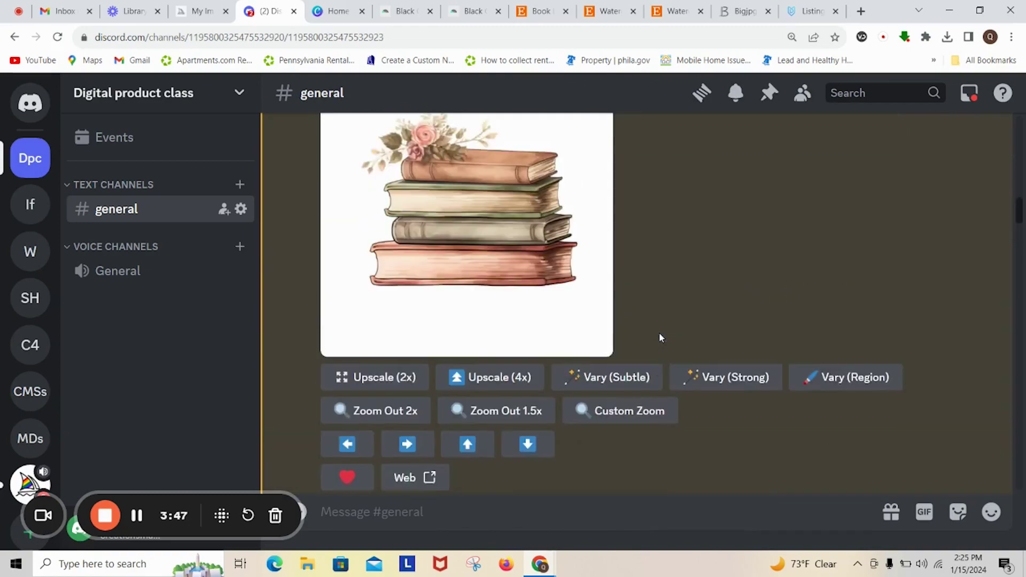
pyautogui.scroll(15, 659, 337)
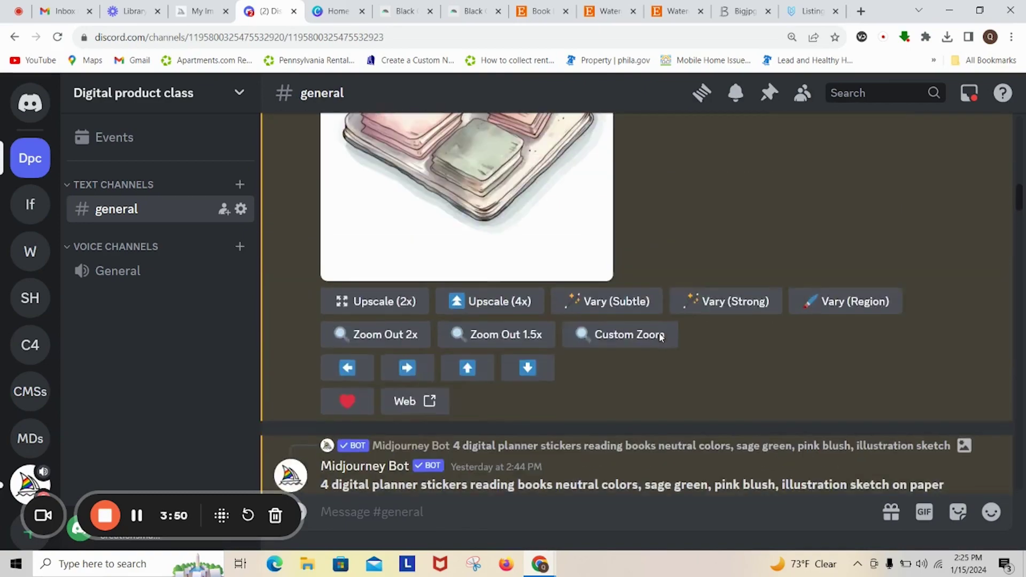
pyautogui.scroll(10, 659, 338)
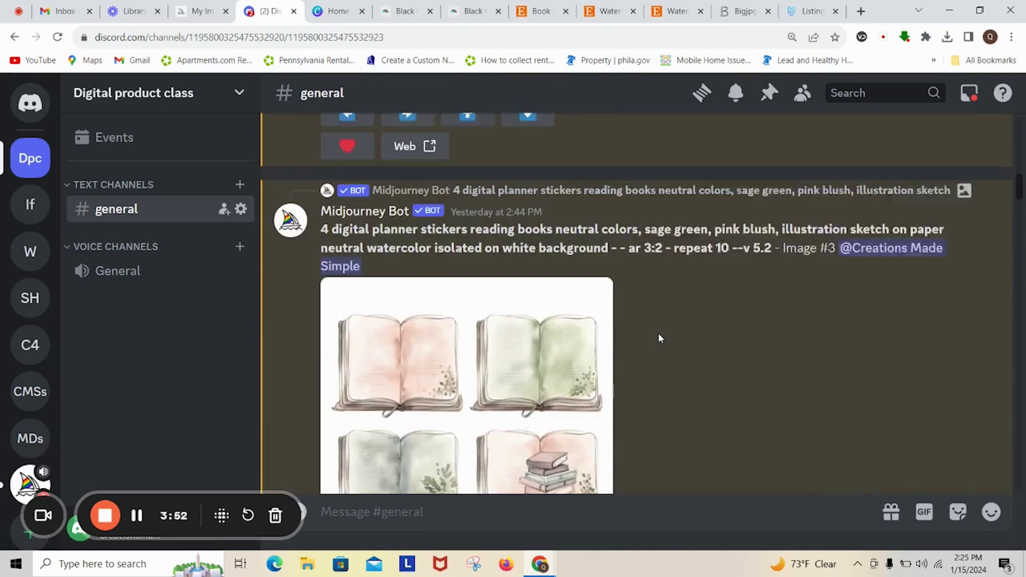
pyautogui.scroll(2, 658, 342)
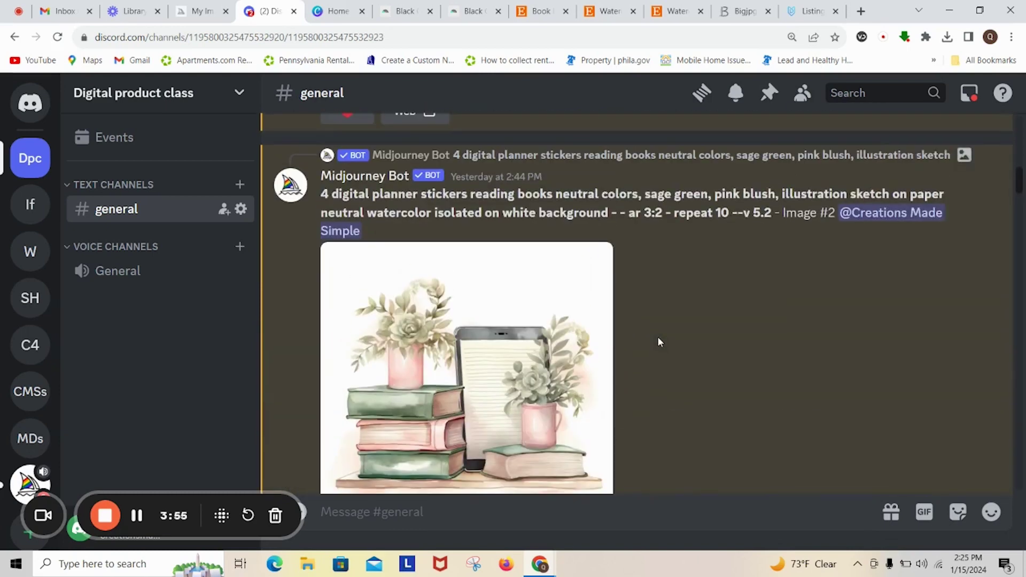
# - Copy the reading-books prompt and paste it into a new /imagine command
pyautogui.moveTo(324, 194); pyautogui.dragTo(725, 215)
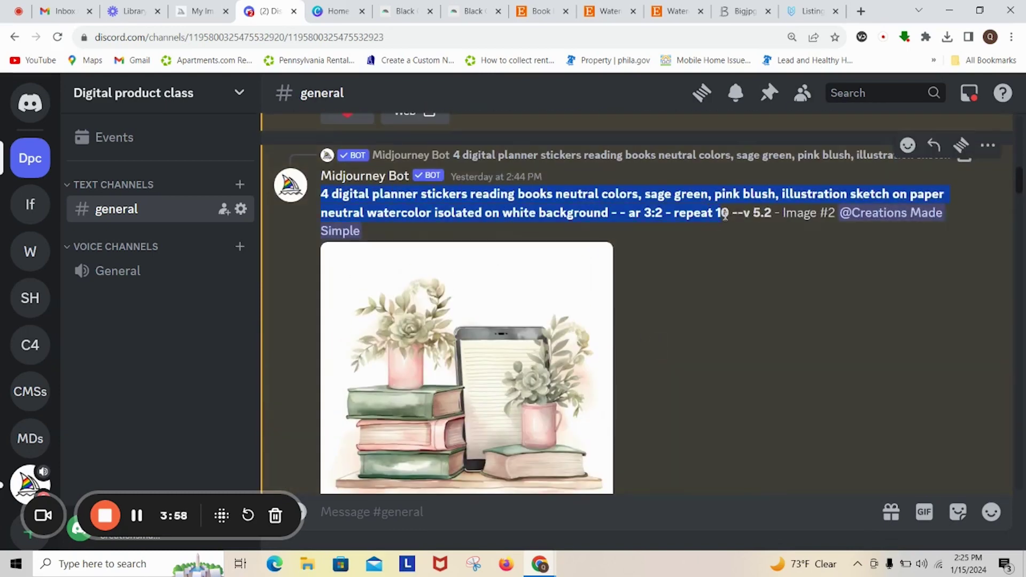
pyautogui.rightClick(603, 214)
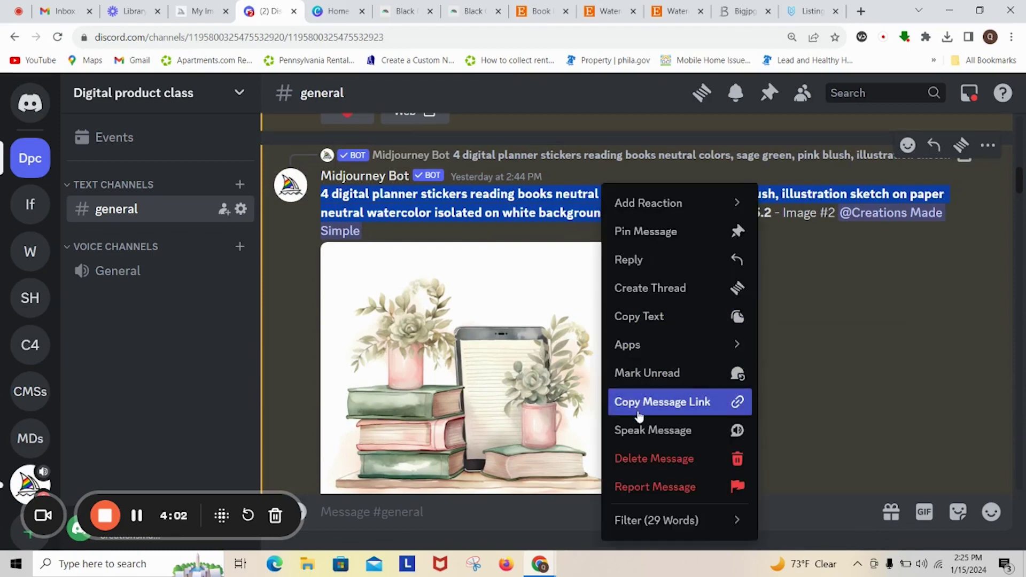
pyautogui.click(629, 320)
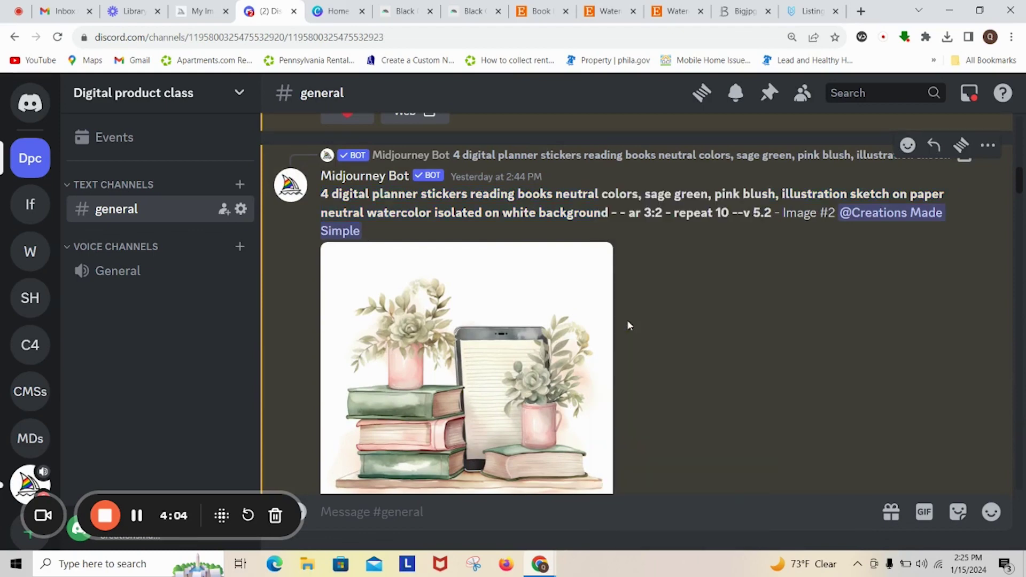
pyautogui.write('/im')
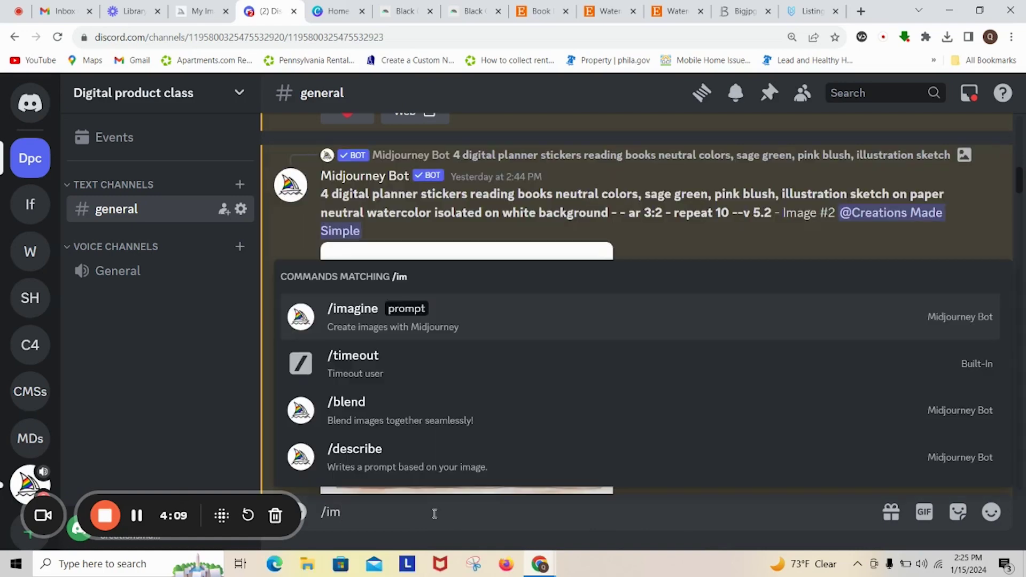
pyautogui.click(442, 323)
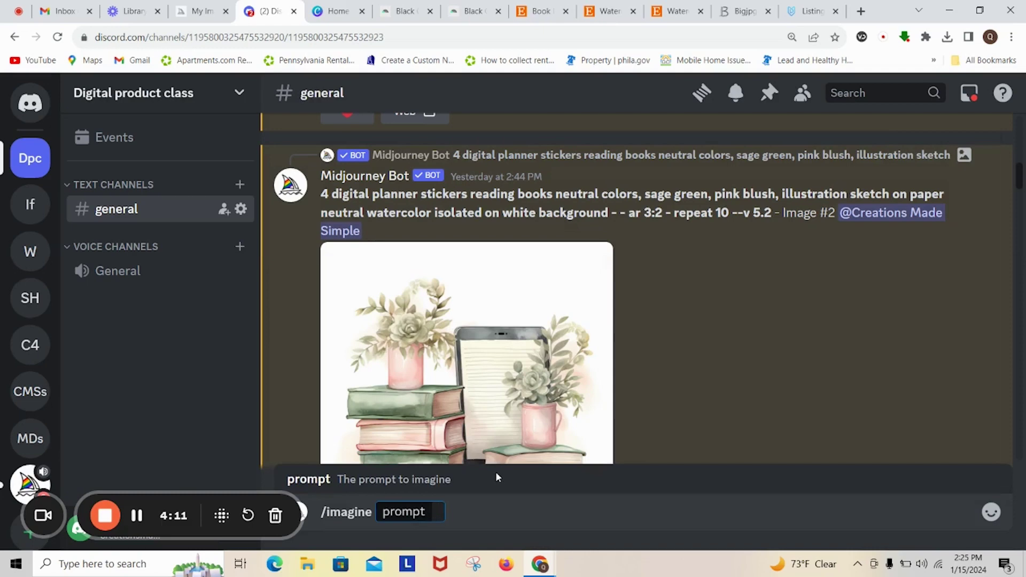
pyautogui.hotkey('ctrl', 'v')
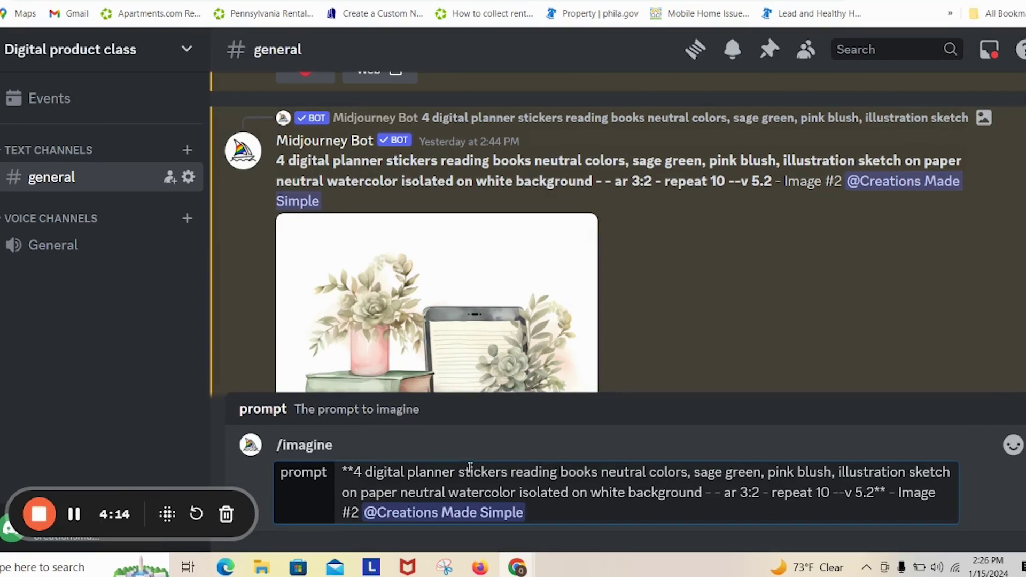
# - Replace 'sage green' with 'brown', drop the '--v 5.2 - Image #2' tail, and submit
pyautogui.doubleClick(447, 472)
pyautogui.press('BackSpace')
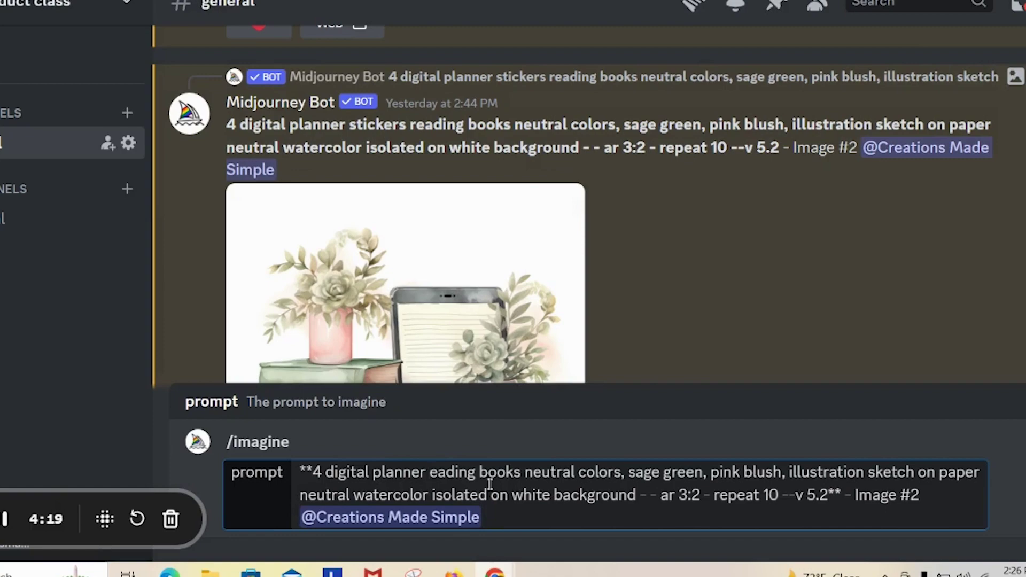
pyautogui.write('r')
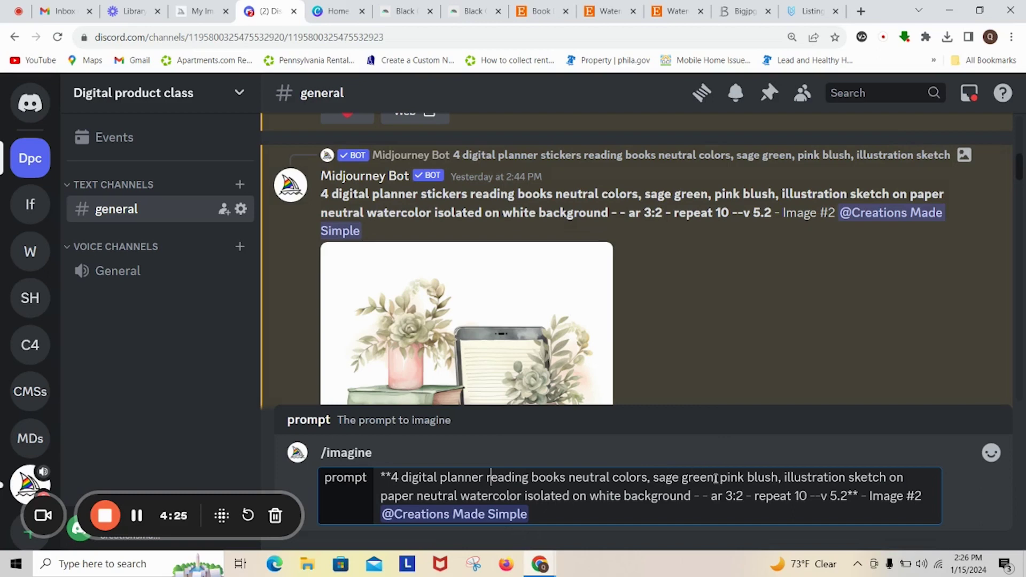
pyautogui.press('BackSpace')
pyautogui.press('BackSpace')
pyautogui.press('BackSpace')
pyautogui.press('BackSpace')
pyautogui.press('BackSpace')
pyautogui.press('BackSpace')
pyautogui.press('BackSpace')
pyautogui.press('BackSpace')
pyautogui.press('BackSpace')
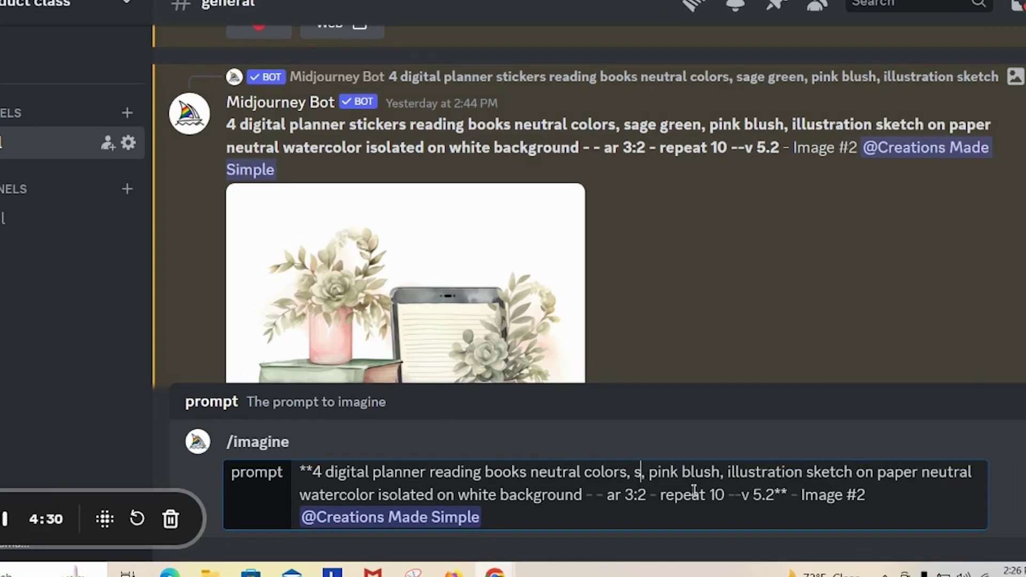
pyautogui.press('BackSpace')
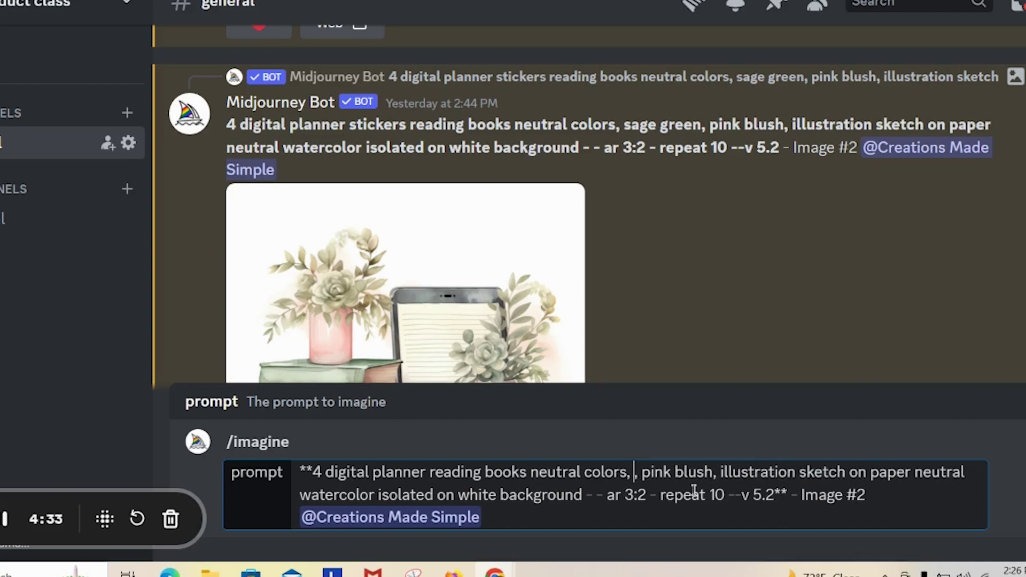
pyautogui.write('br')
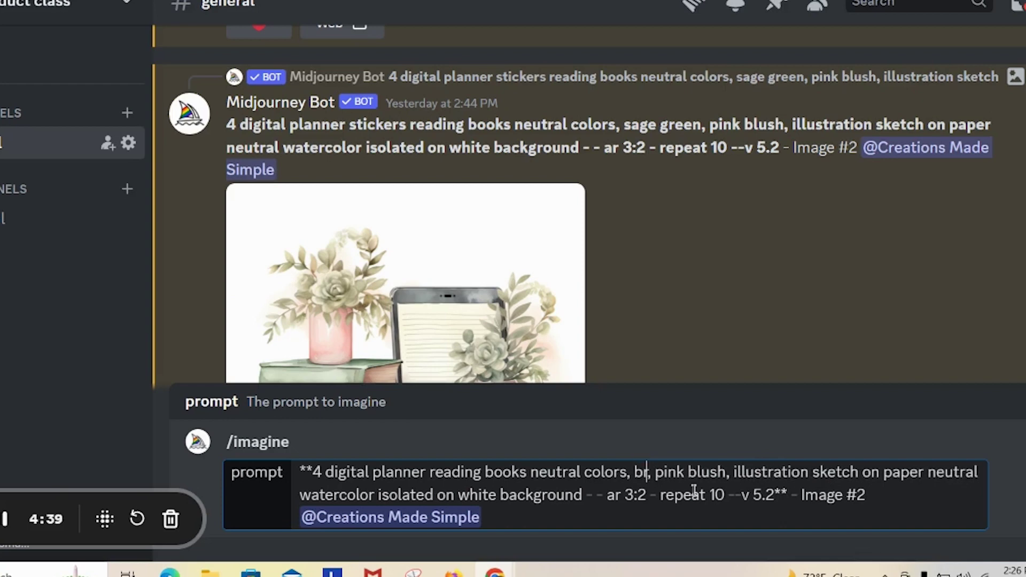
pyautogui.write('own')
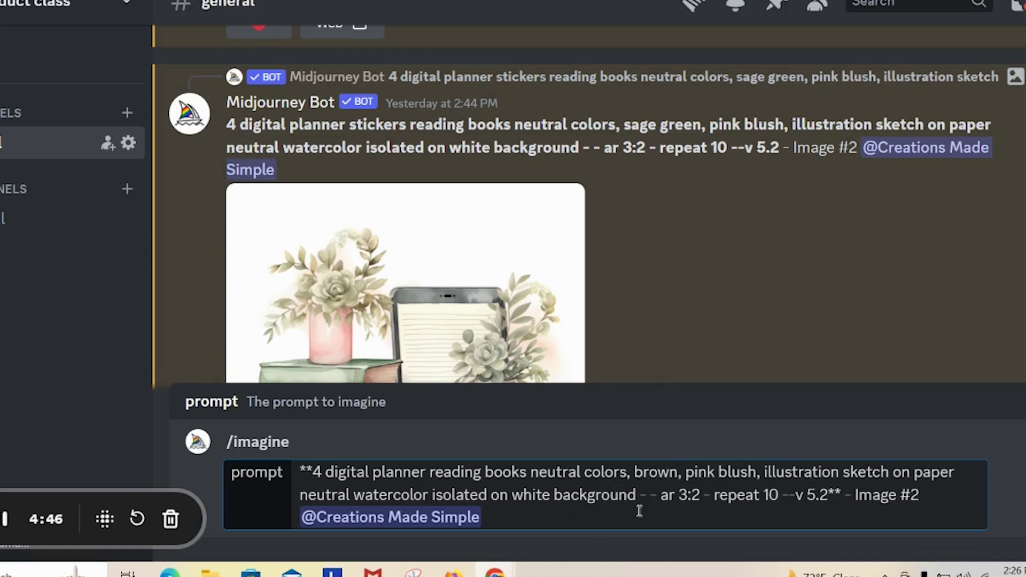
pyautogui.moveTo(917, 485); pyautogui.dragTo(784, 497)
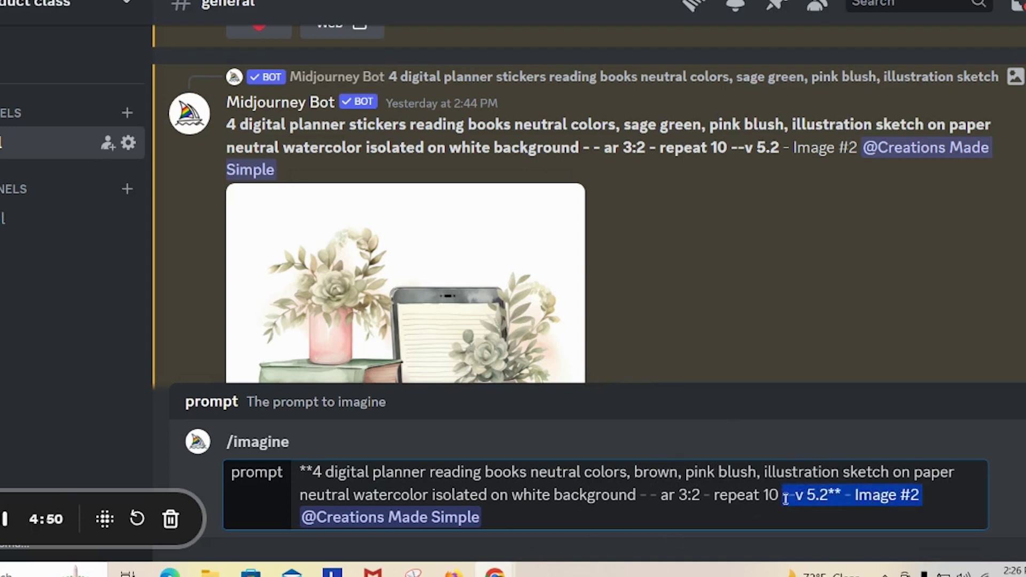
pyautogui.press('BackSpace')
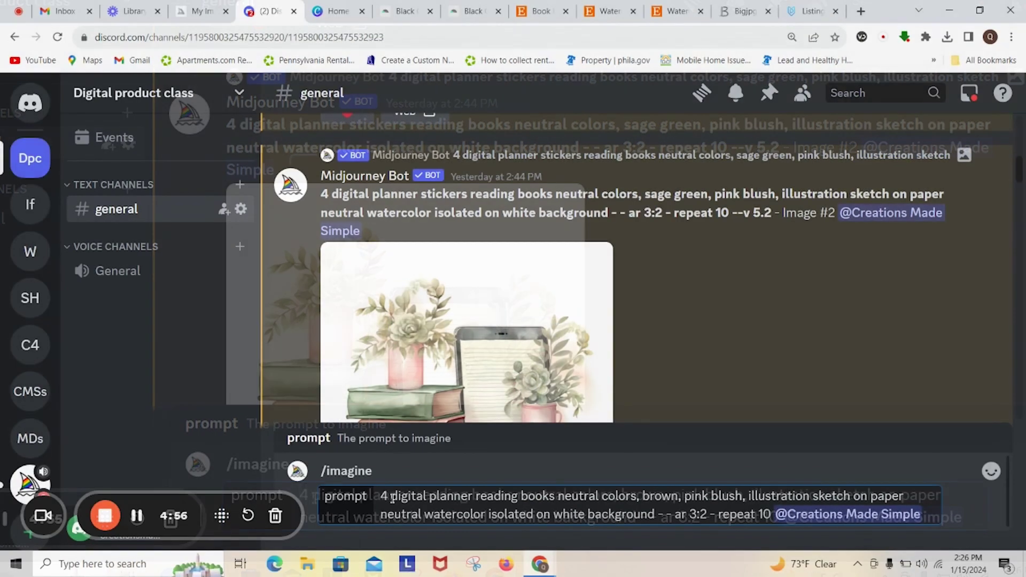
pyautogui.press('Return')
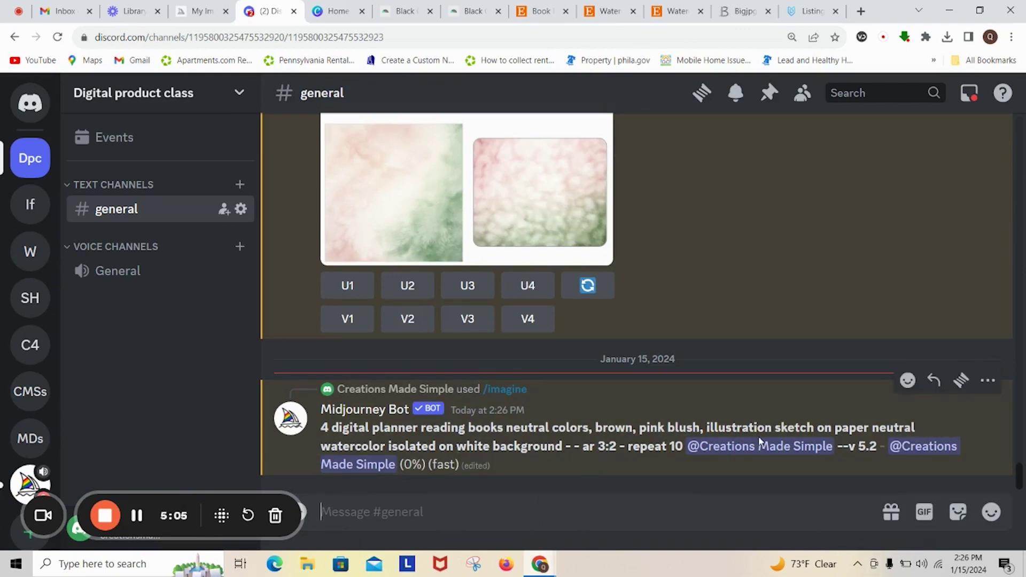
# - Copy the standing woman holding books prompt into a new /imagine command
pyautogui.scroll(15, 669, 357)
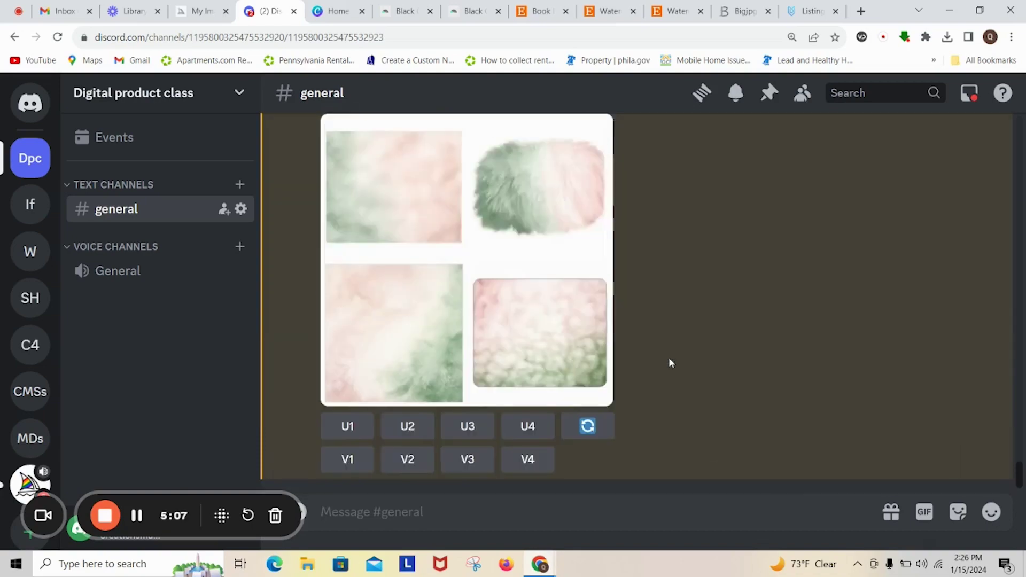
pyautogui.scroll(15, 666, 359)
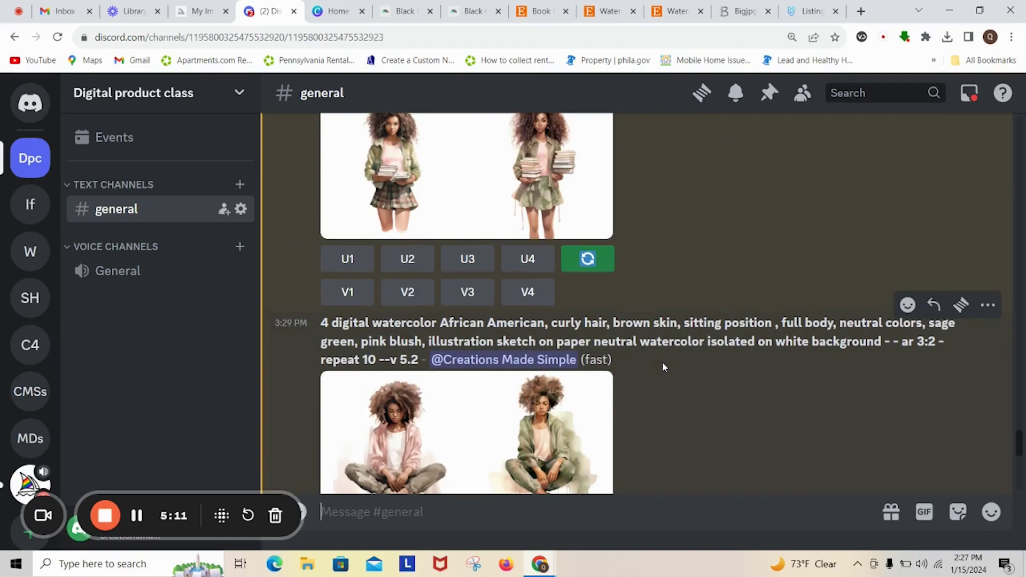
pyautogui.moveTo(323, 232); pyautogui.dragTo(505, 250)
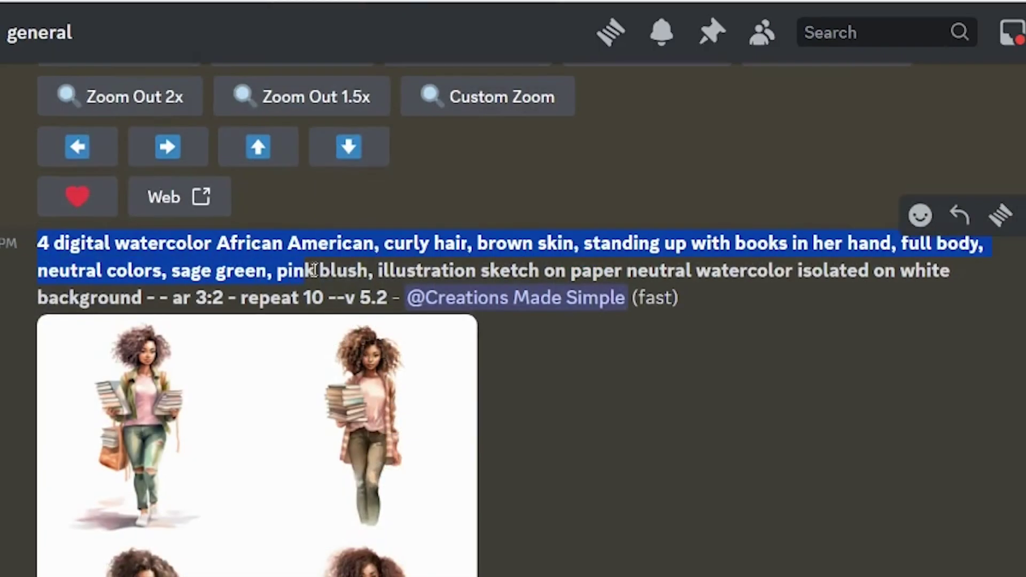
pyautogui.moveTo(314, 270); pyautogui.dragTo(321, 297)
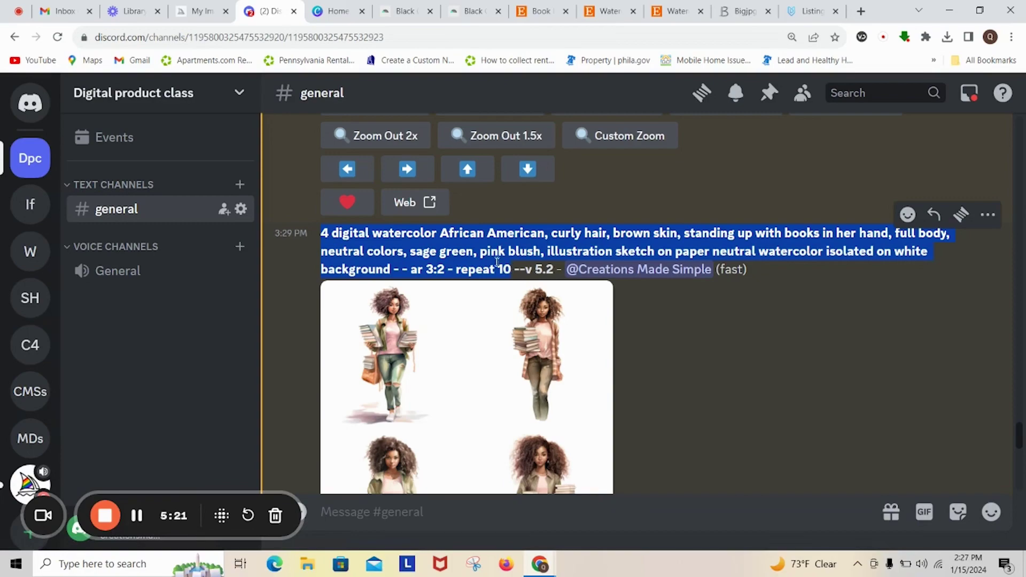
pyautogui.rightClick(496, 260)
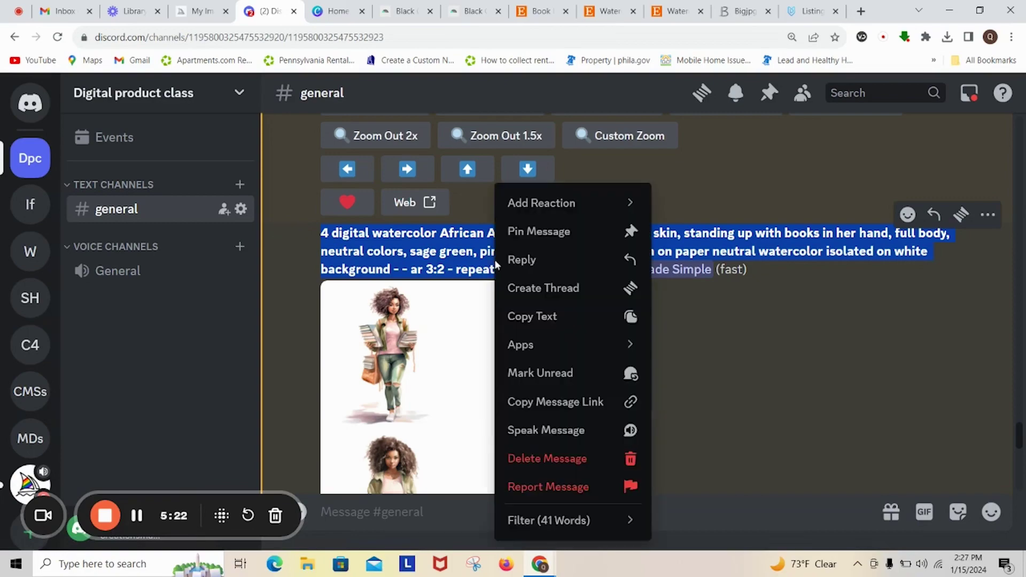
pyautogui.click(527, 314)
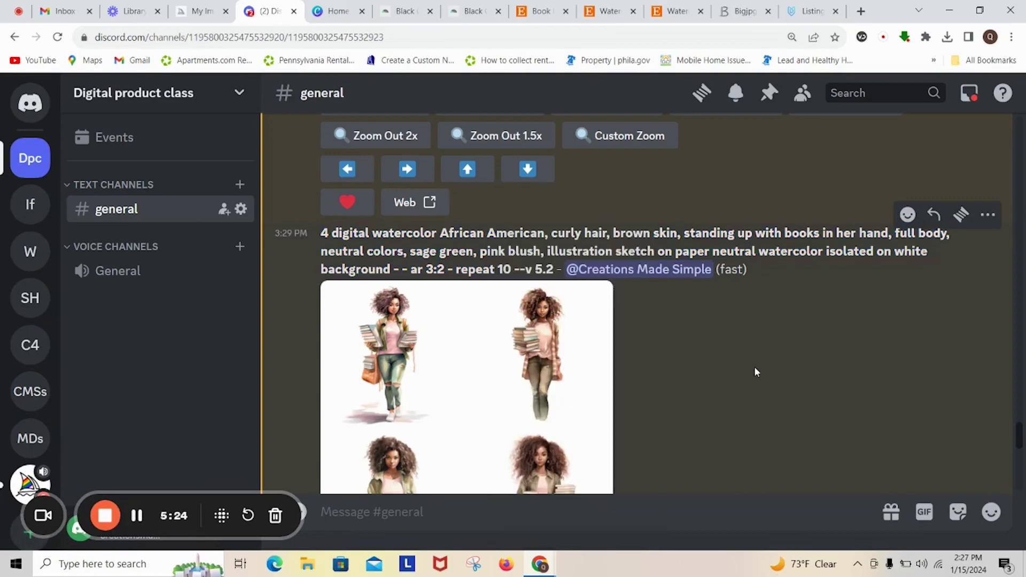
pyautogui.scroll(-10, 751, 372)
pyautogui.scroll(-10, 749, 373)
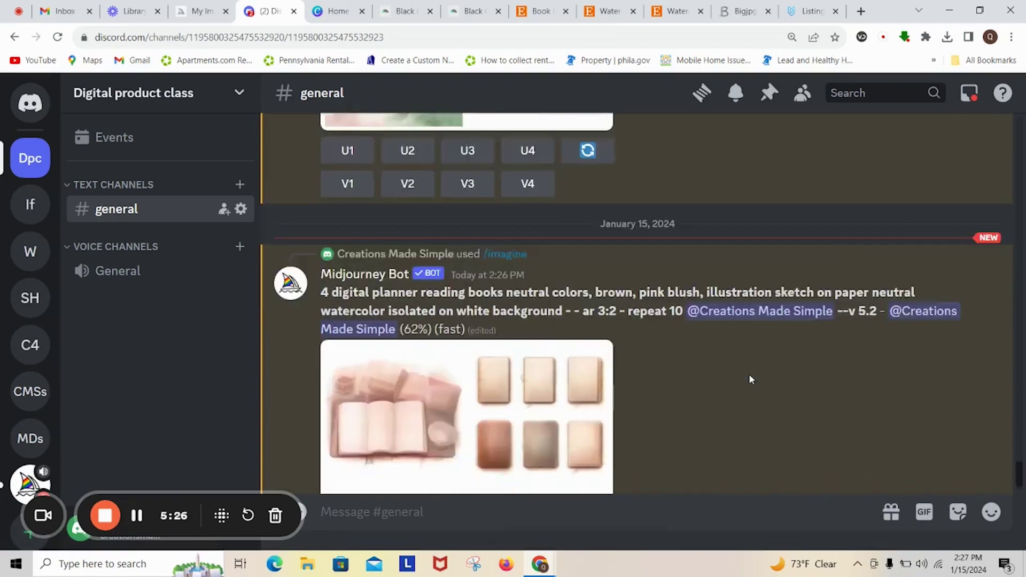
pyautogui.click(537, 506)
pyautogui.write('/im')
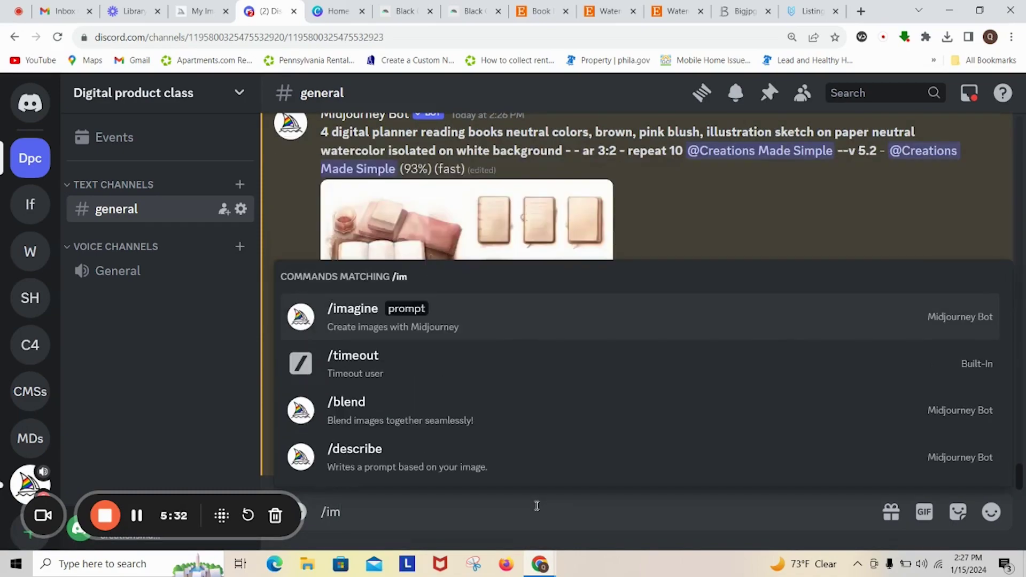
pyautogui.click(353, 310)
pyautogui.hotkey('ctrl', 'v')
# - Remove the '--v 5.2' tail, change 'sage green' to 'brown', and submit
pyautogui.moveTo(951, 512); pyautogui.dragTo(694, 516)
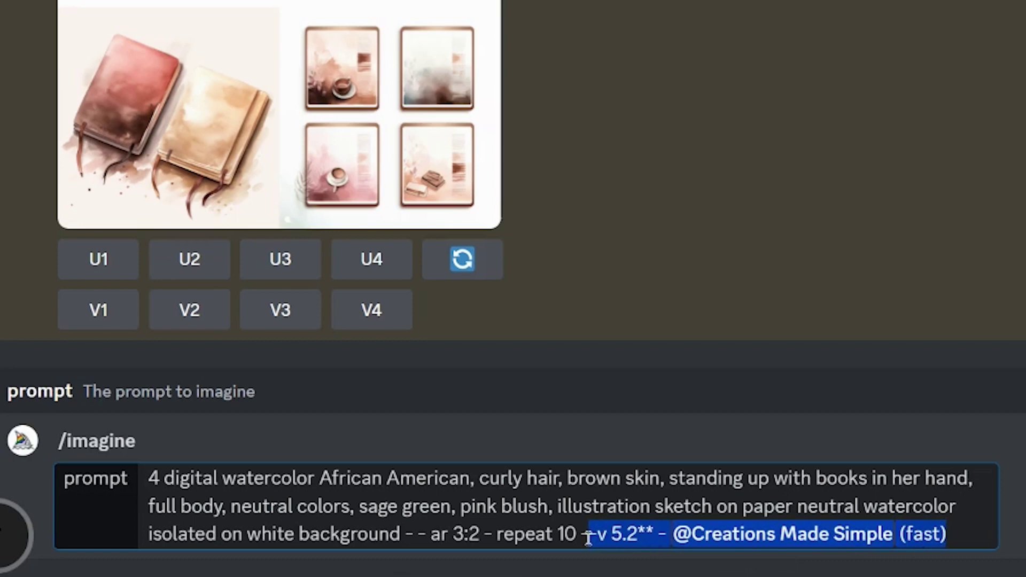
pyautogui.press('BackSpace')
pyautogui.press('BackSpace')
pyautogui.press('BackSpace')
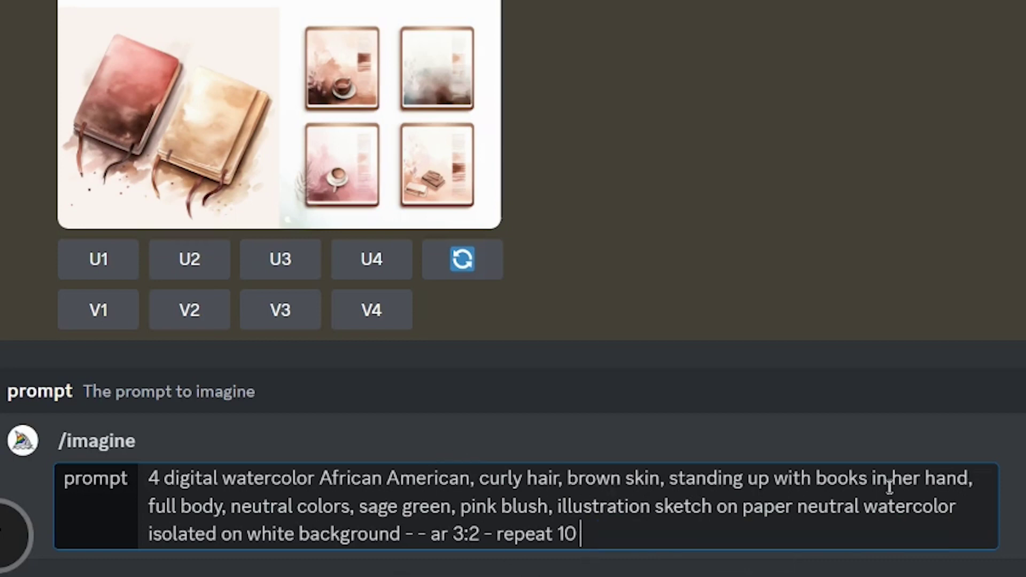
pyautogui.moveTo(360, 506); pyautogui.dragTo(453, 506)
pyautogui.press('BackSpace')
pyautogui.write('bro')
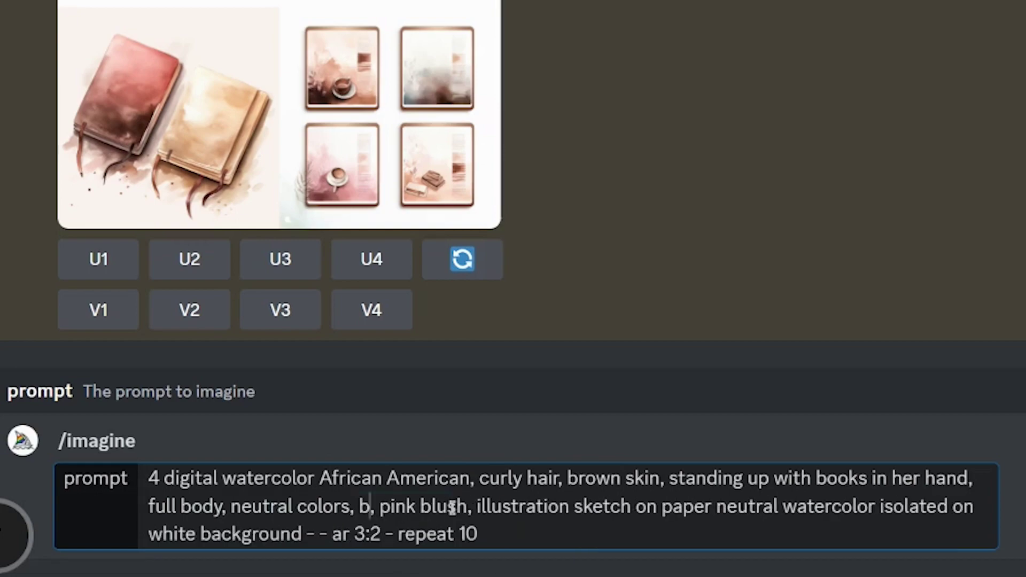
pyautogui.write('wn')
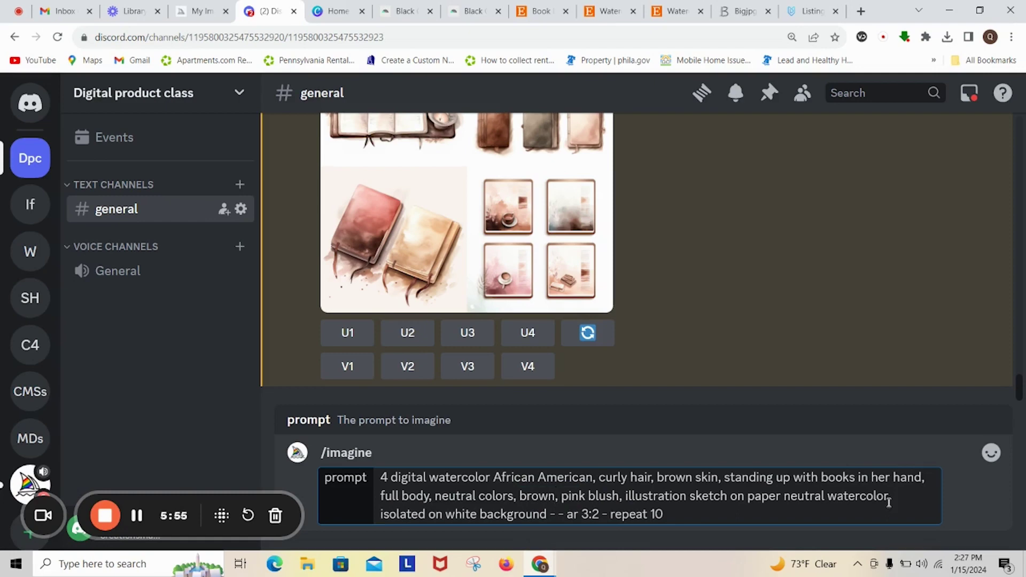
pyautogui.press('Return')
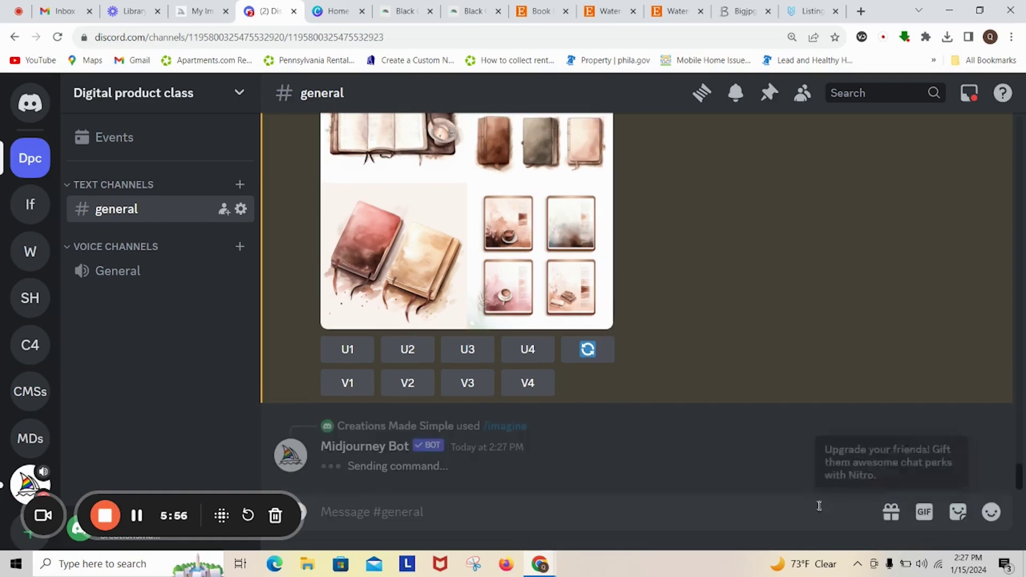
# - Preview the new brown planner books grid and dismiss the boost goal notice
pyautogui.scroll(3, 688, 366)
pyautogui.scroll(2, 682, 377)
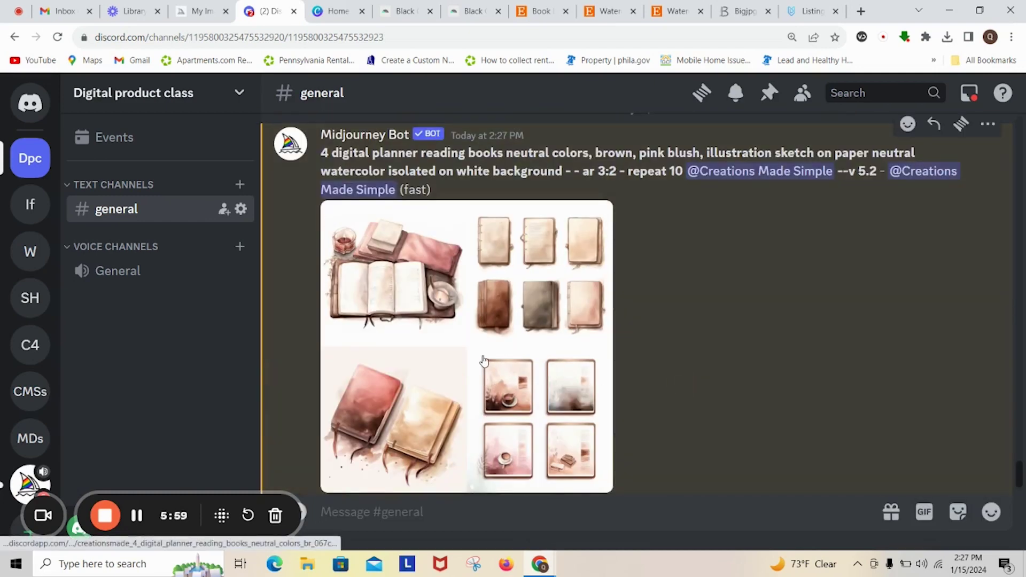
pyautogui.click(484, 359)
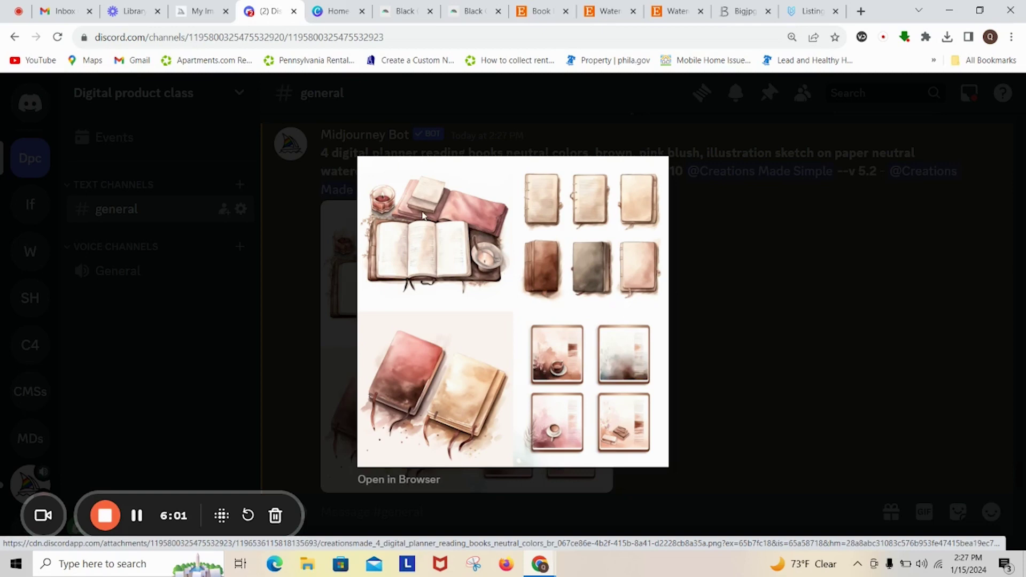
pyautogui.click(677, 320)
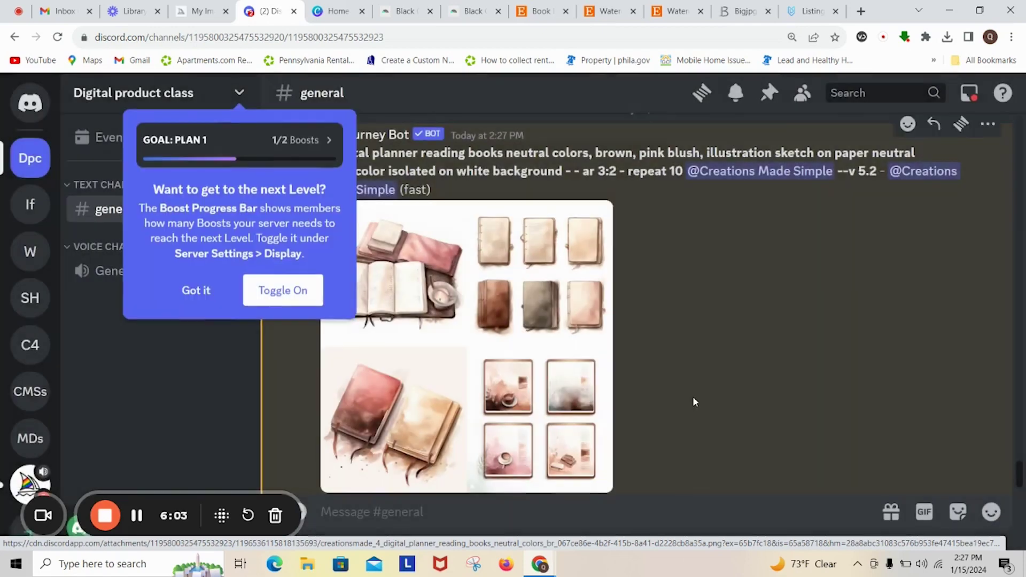
pyautogui.click(198, 290)
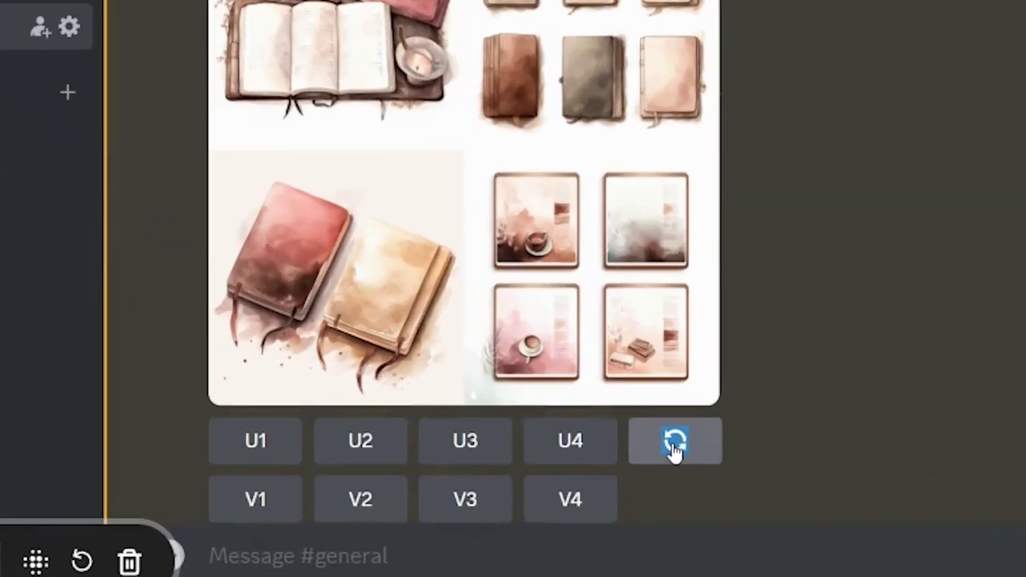
# - Reroll the digital planner books prompt and preview the new grid
pyautogui.click(674, 445)
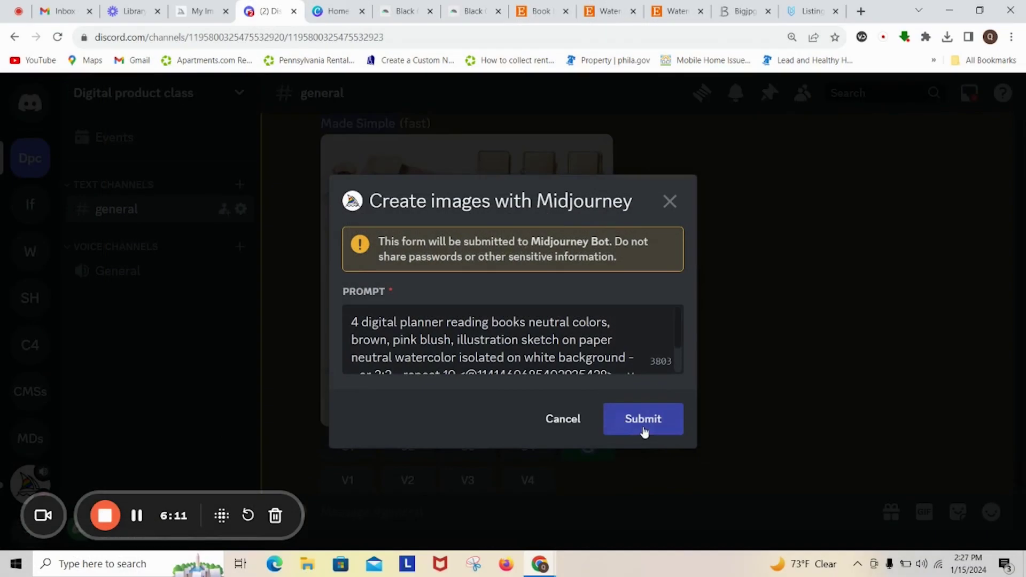
pyautogui.click(772, 394)
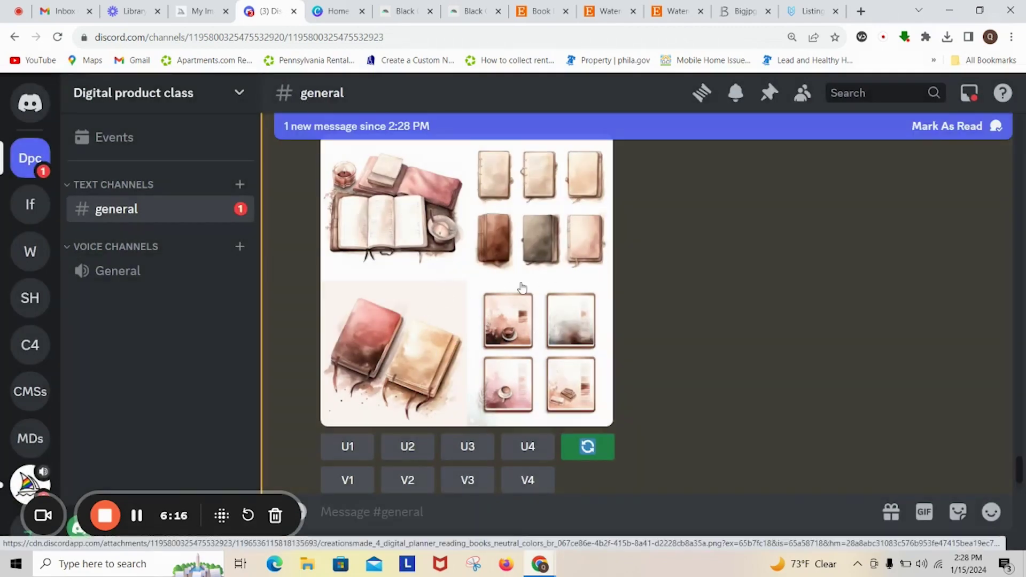
pyautogui.click(457, 286)
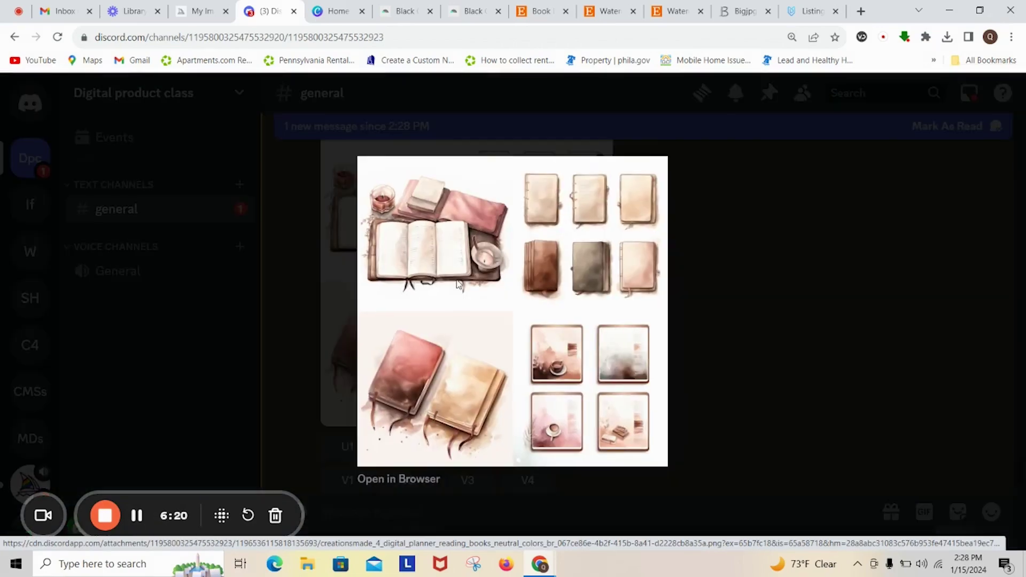
pyautogui.click(745, 316)
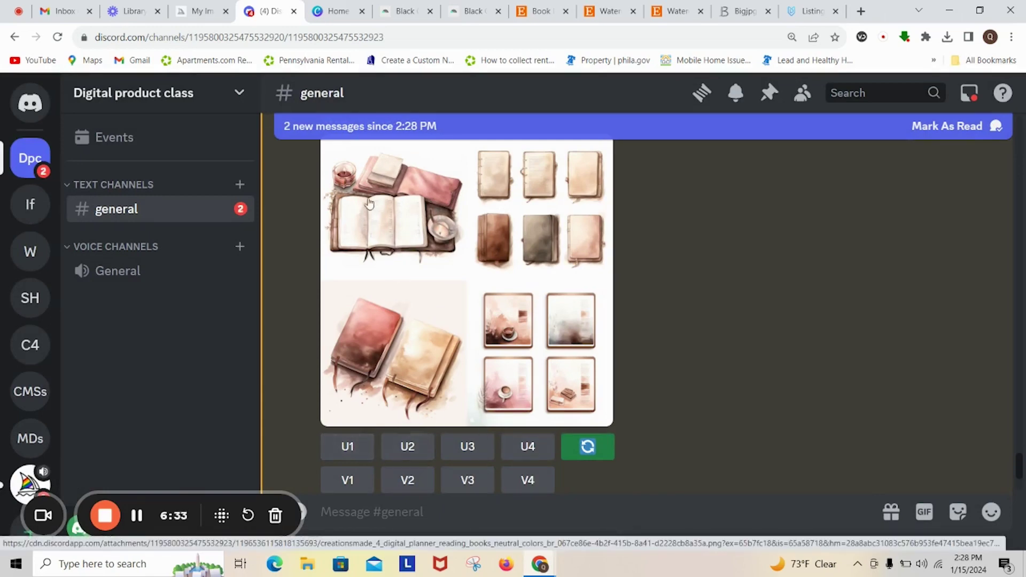
# - Upscale image 1 and save the open book with candle image to Downloads as WEBP
pyautogui.click(344, 447)
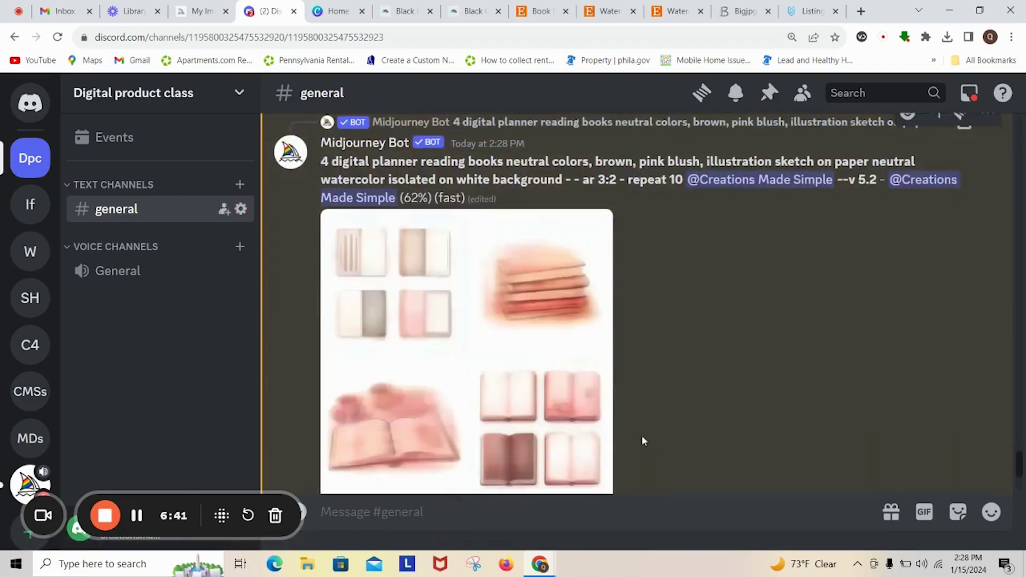
pyautogui.scroll(-15, 641, 435)
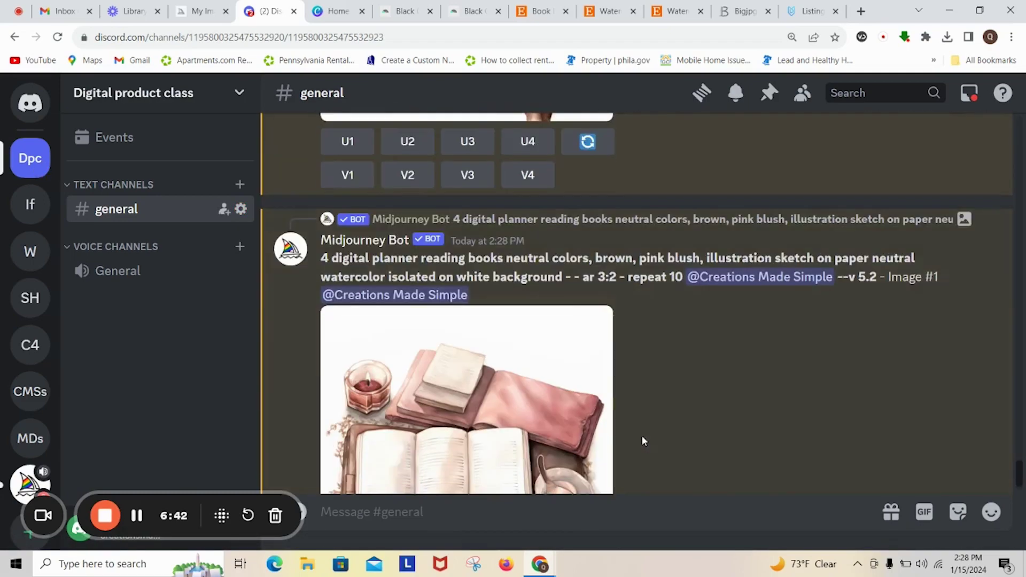
pyautogui.click(514, 341)
pyautogui.rightClick(572, 216)
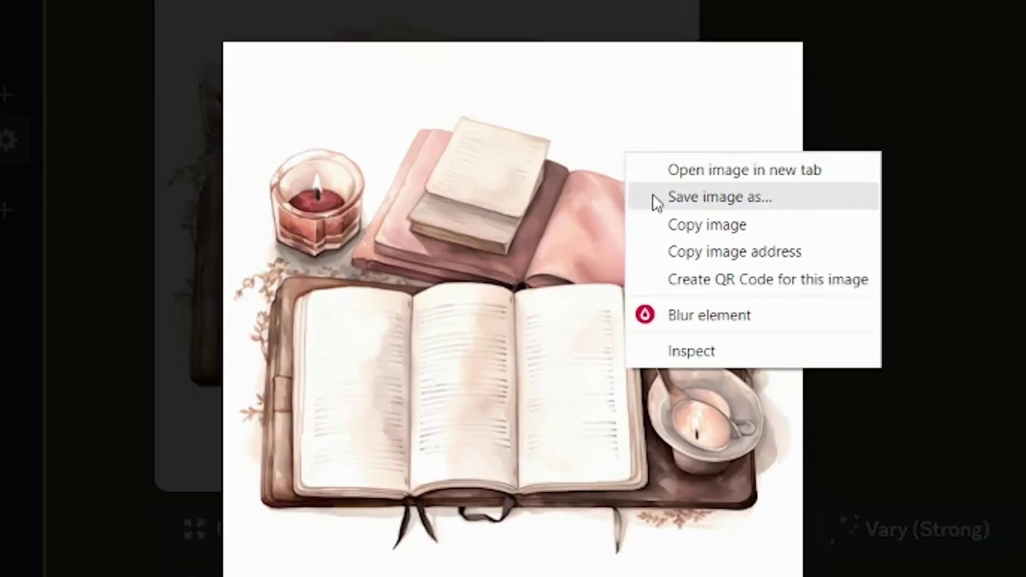
pyautogui.click(671, 221)
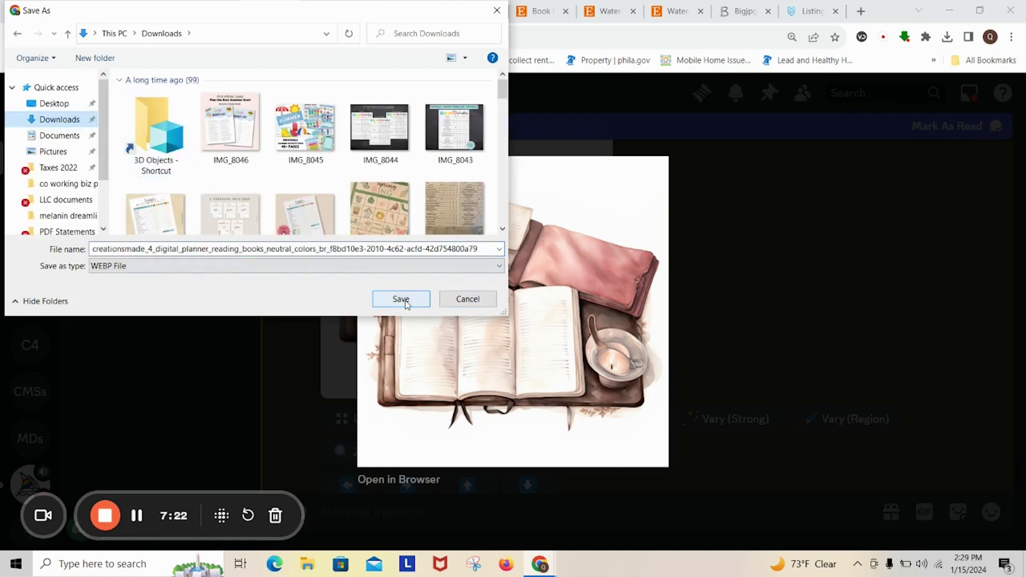
pyautogui.click(401, 299)
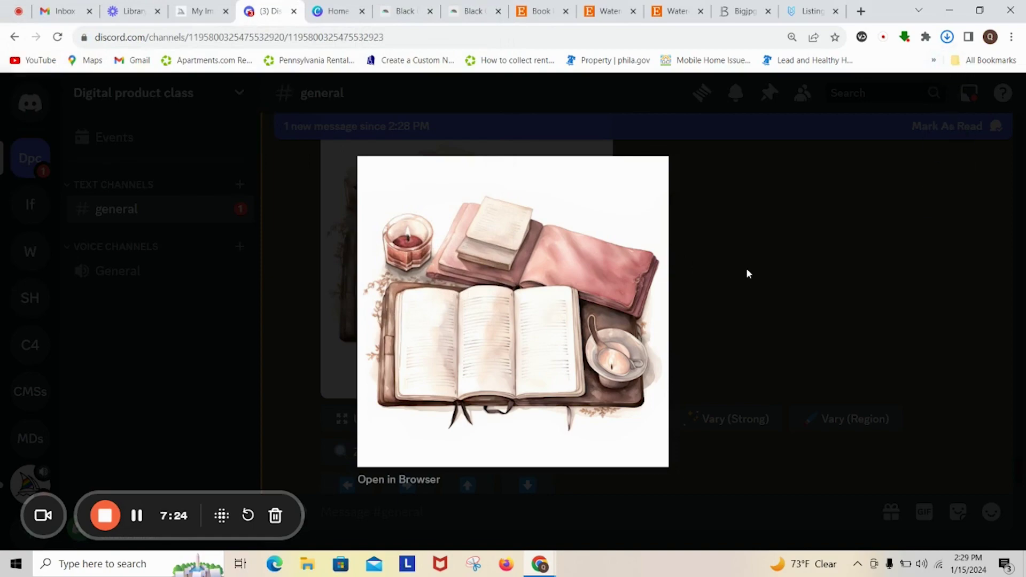